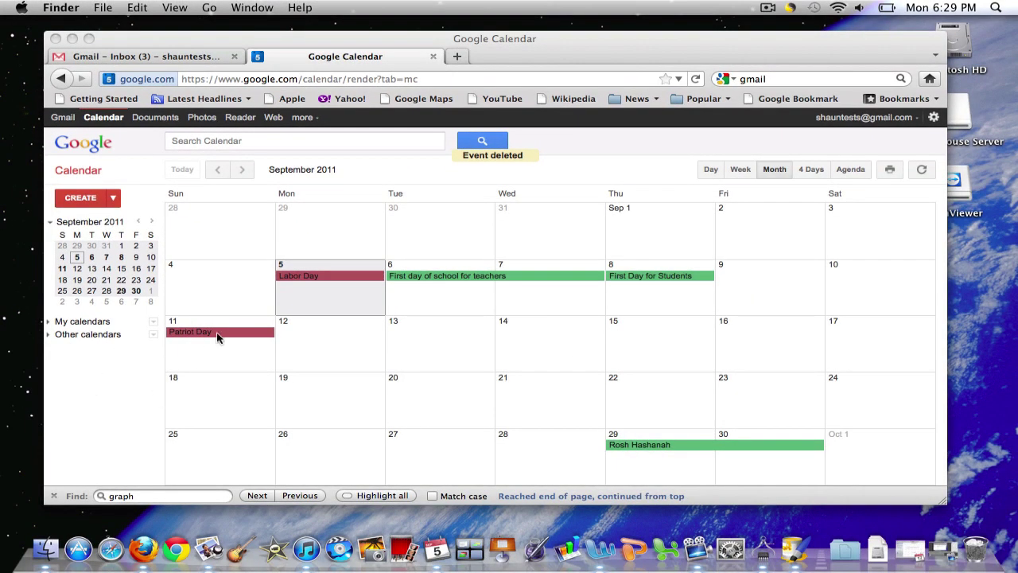
# Expand the My calendars and Other calendars lists and view the options available for the 7th Grade Salk calendar.
pyautogui.click(47, 325)
pyautogui.click(48, 323)
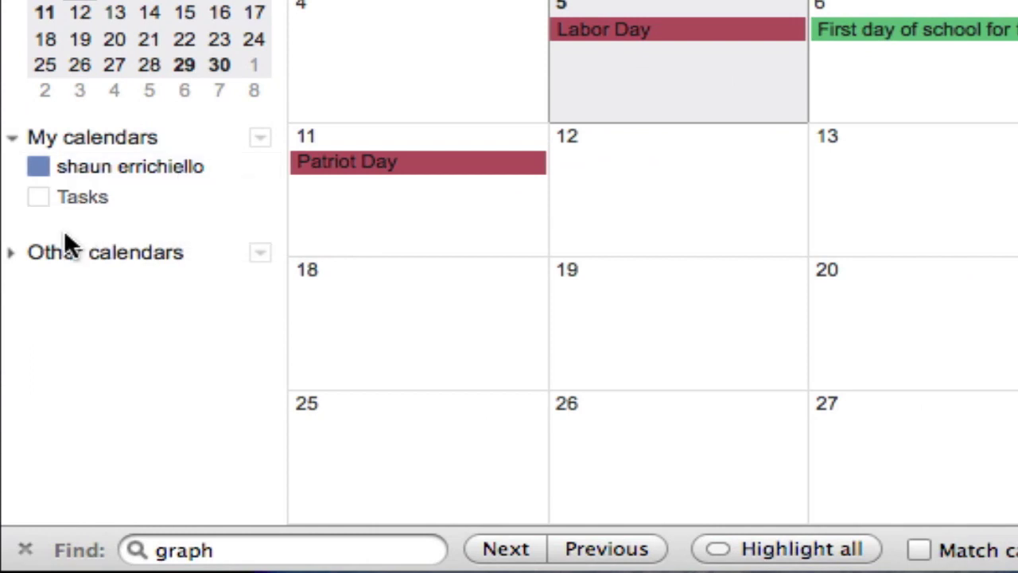
pyautogui.click(10, 256)
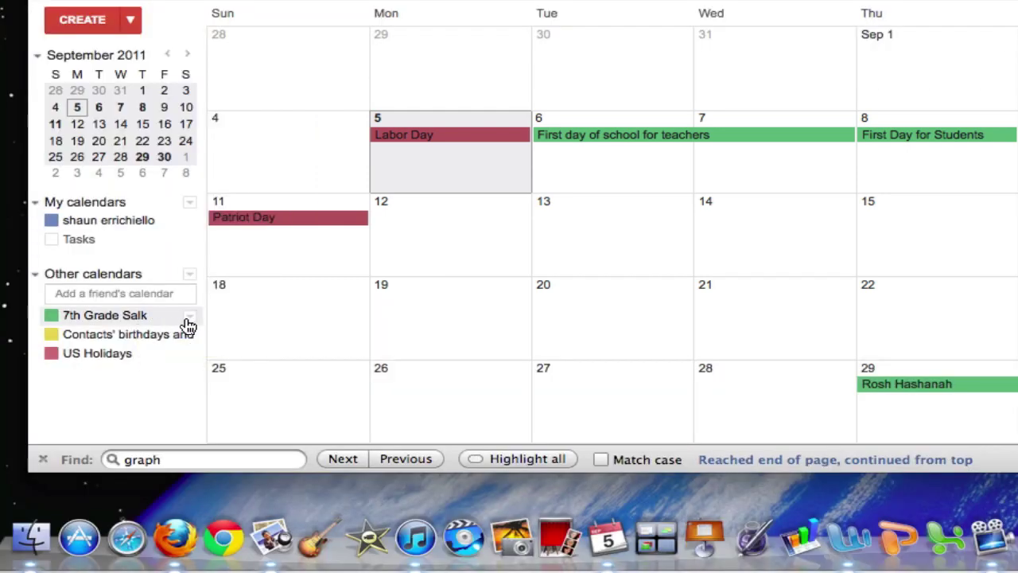
pyautogui.click(185, 319)
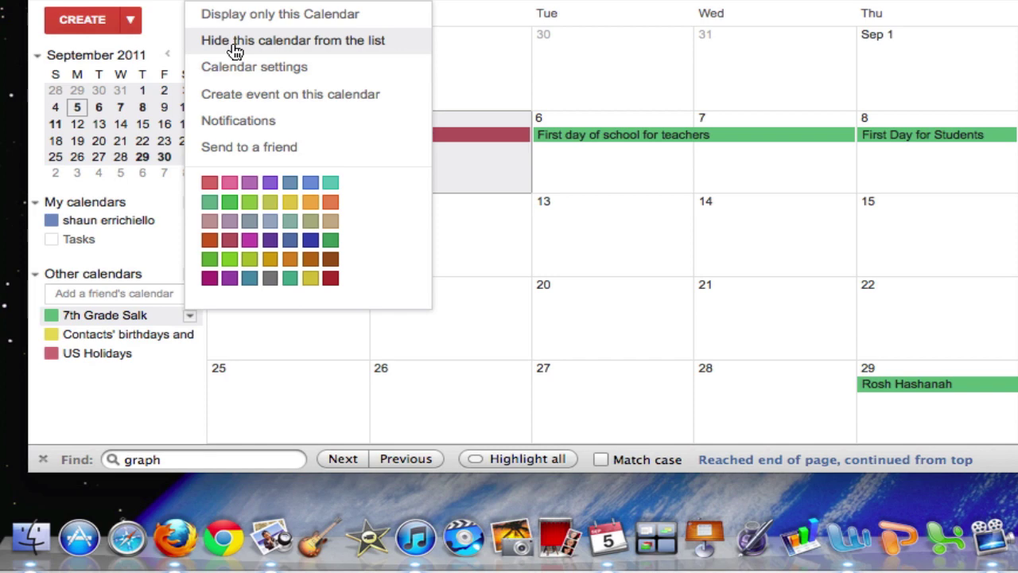
pyautogui.click(165, 385)
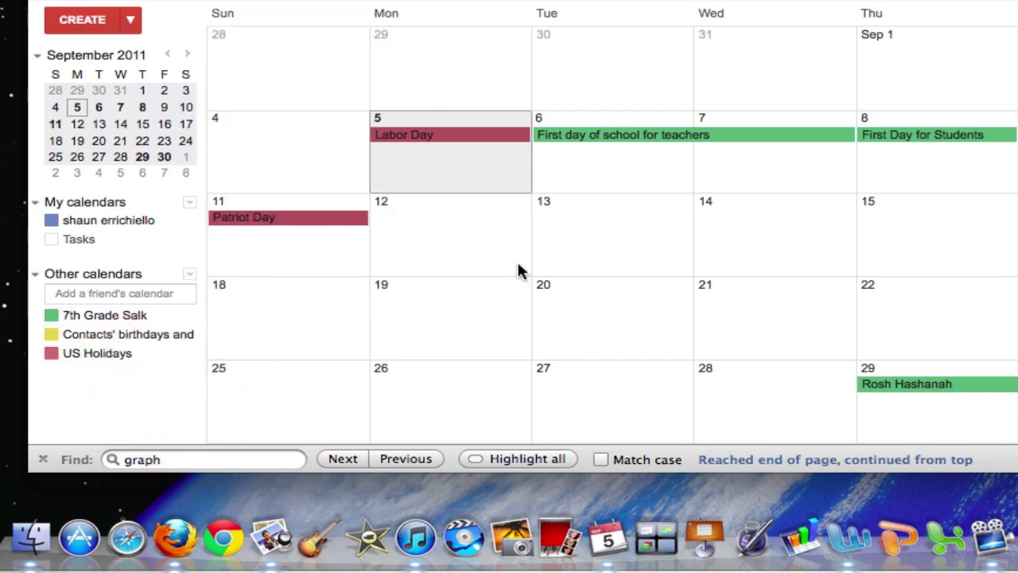
# Start a new event on Tuesday, September 13 titled "Math HW#1 Due: Pages 44-45 and #22".
pyautogui.click(594, 227)
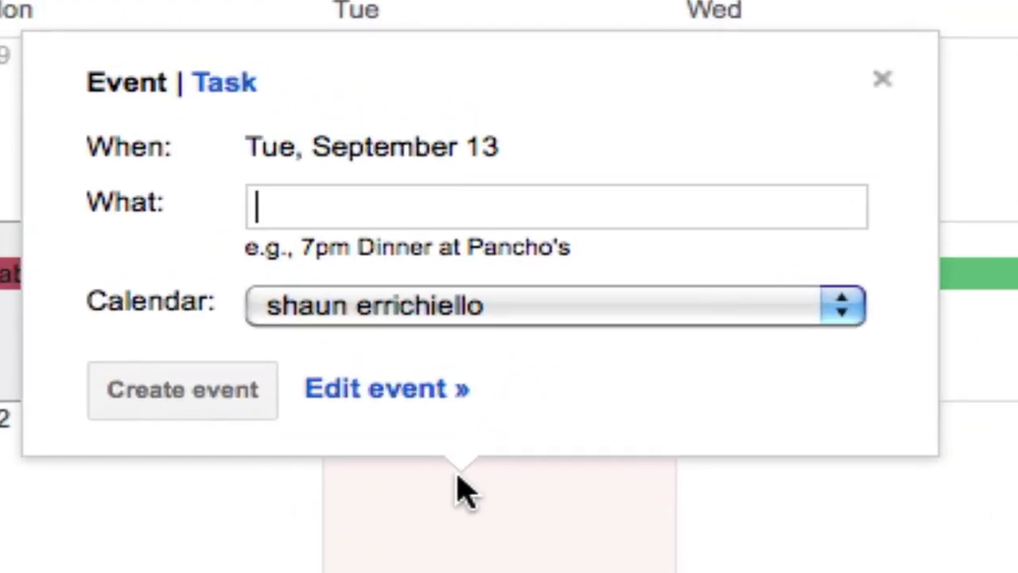
pyautogui.write('Mat')
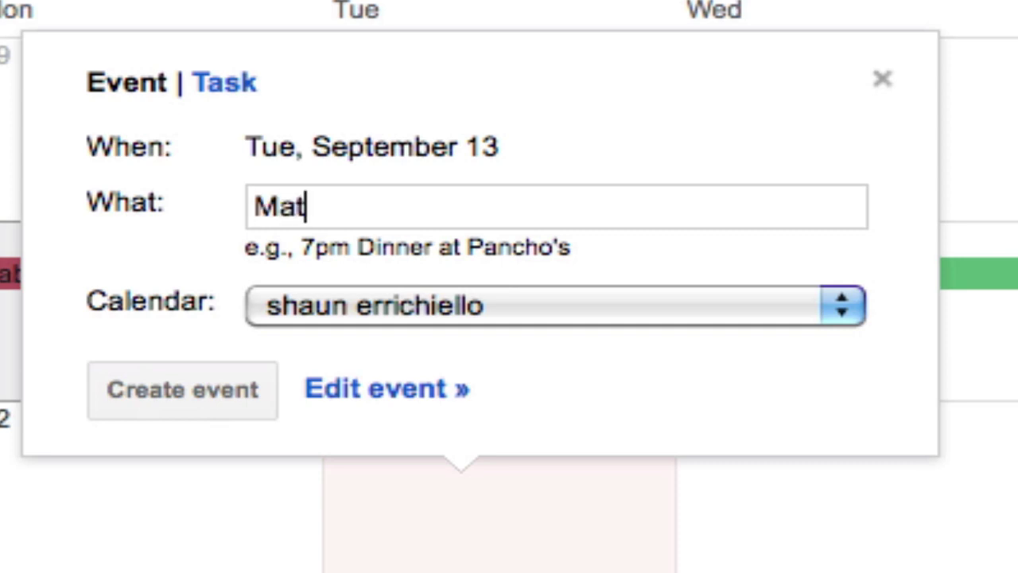
pyautogui.write('h HW#1')
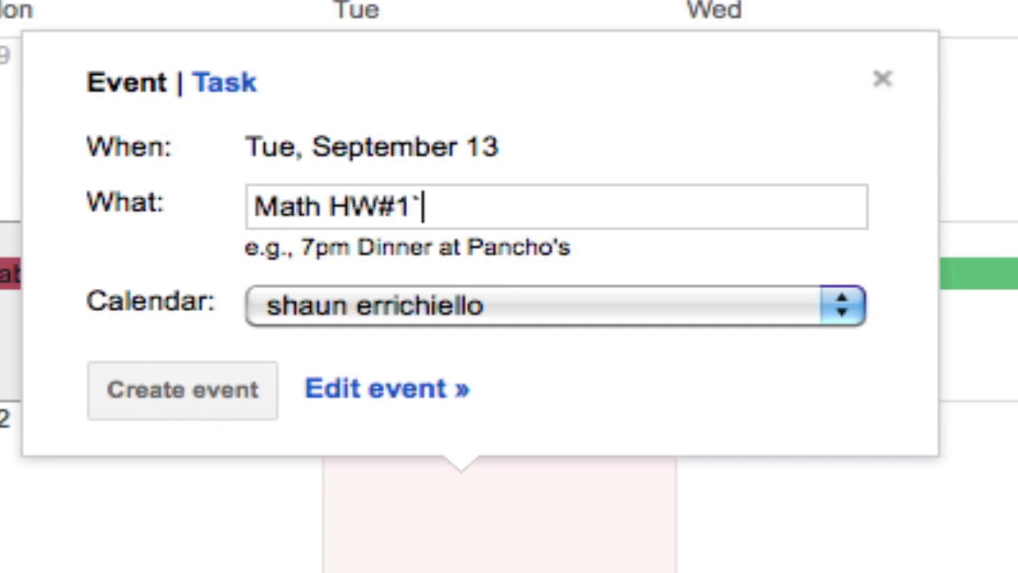
pyautogui.write(' Due')
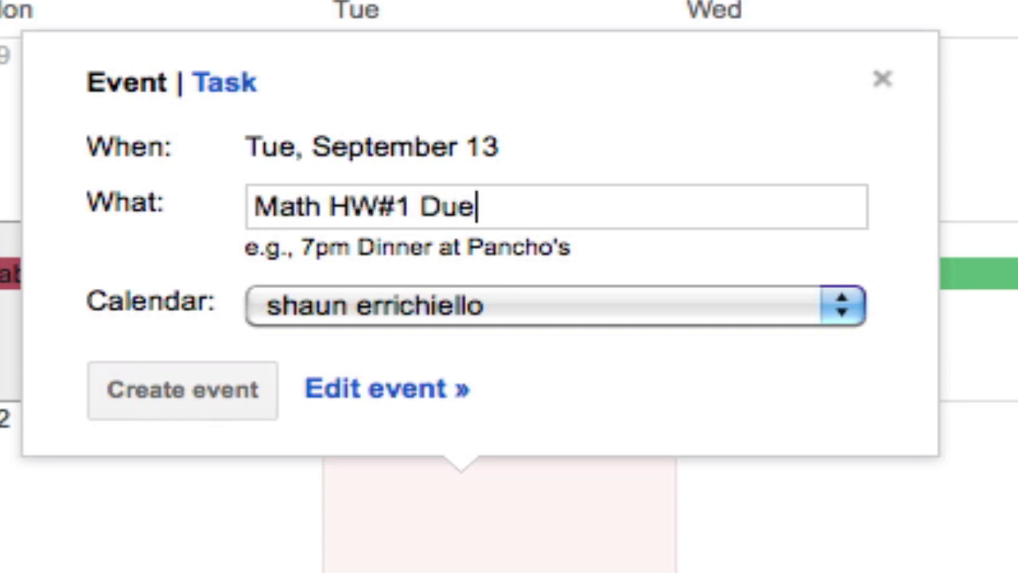
pyautogui.write(': Pages 4')
pyautogui.press('BackSpace')
pyautogui.press('BackSpace')
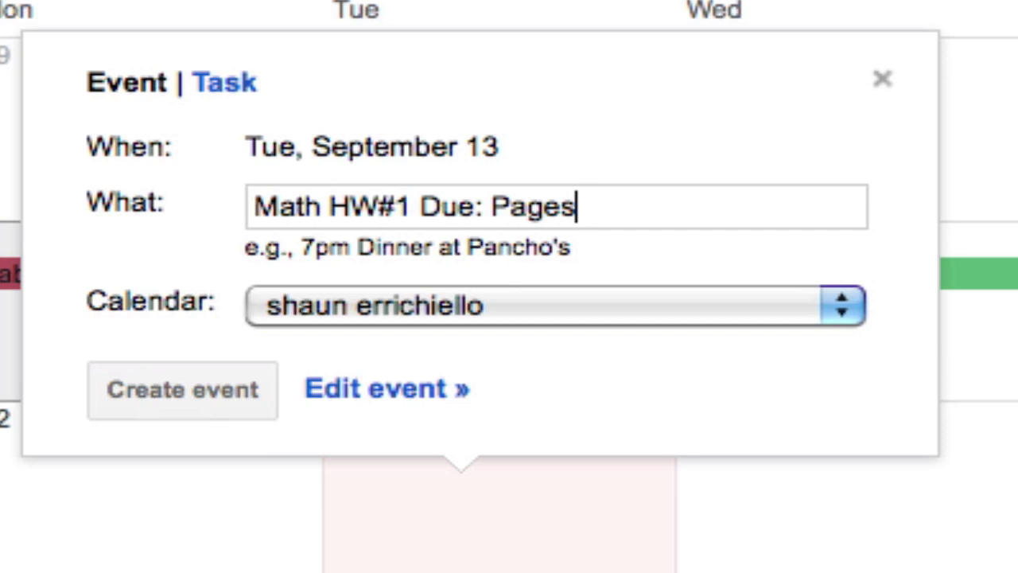
pyautogui.write('44-45')
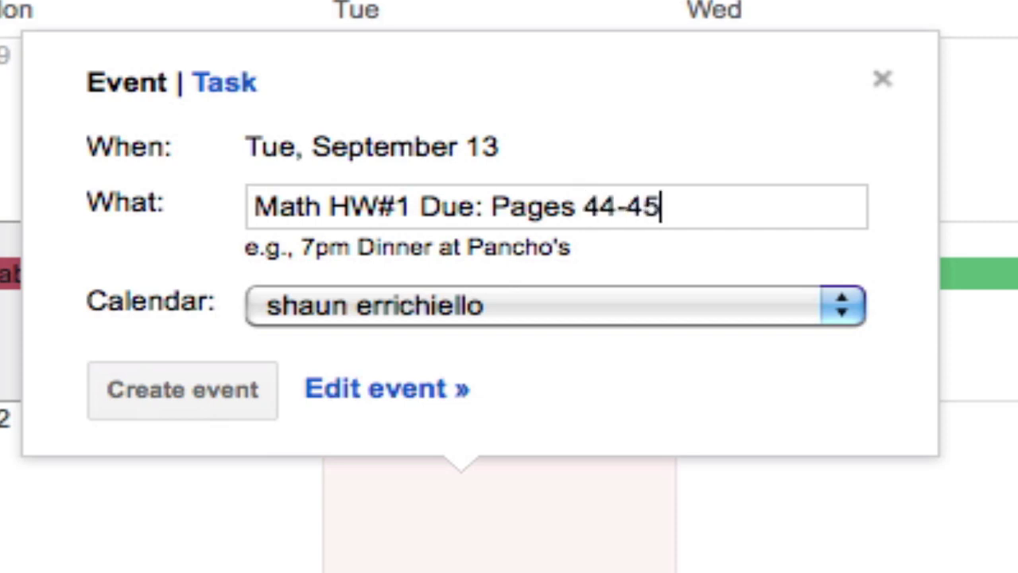
pyautogui.write(' and ')
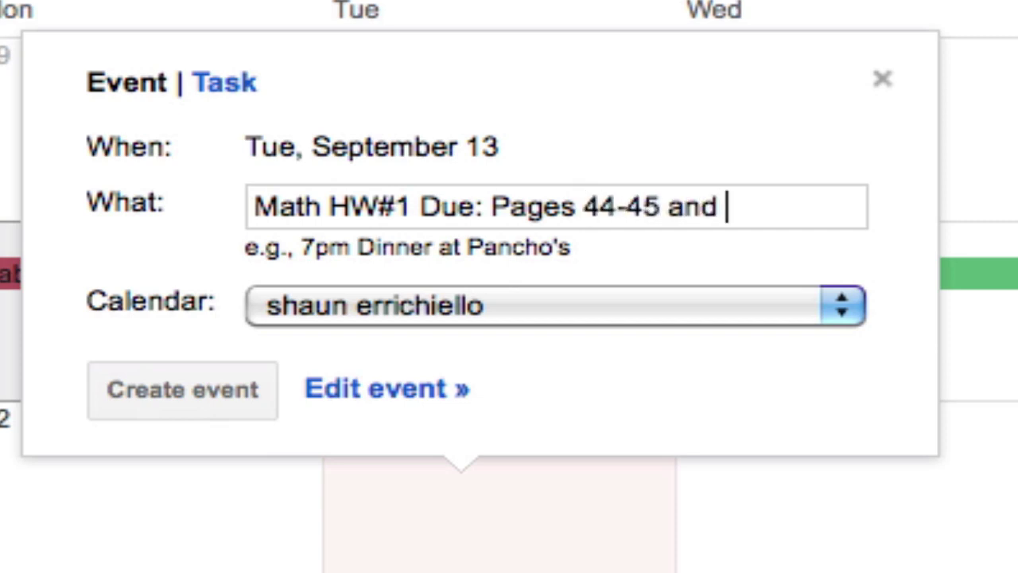
pyautogui.write('#22')
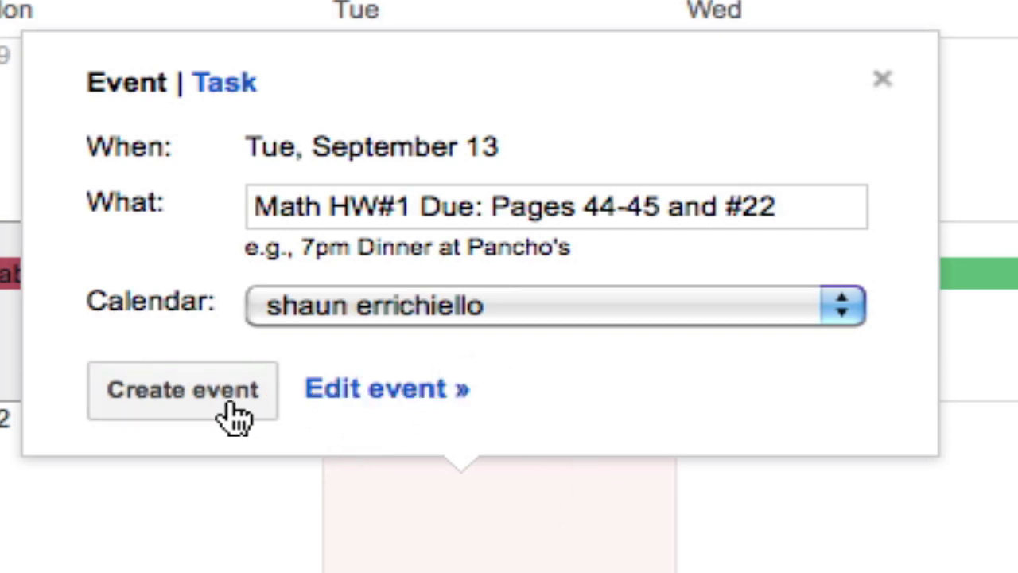
# Assign the homework event to the 7th Grade Salk calendar, create it and open its details.
pyautogui.click(400, 303)
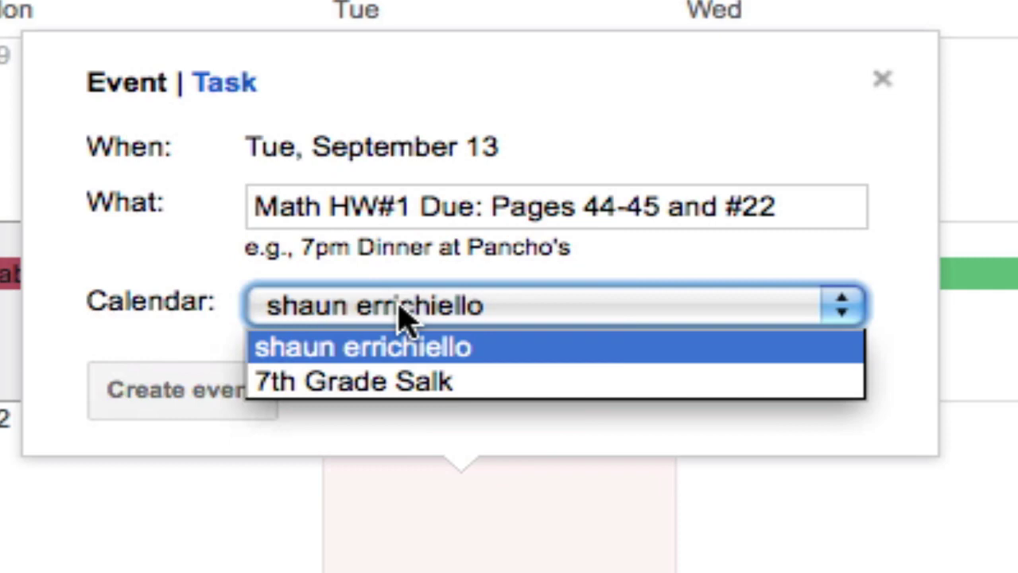
pyautogui.click(380, 398)
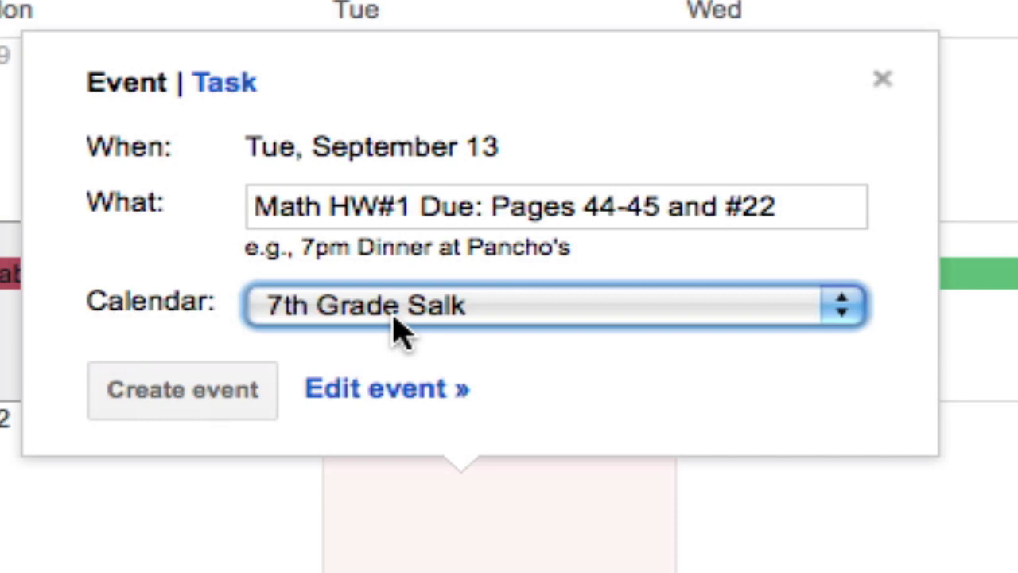
pyautogui.click(219, 407)
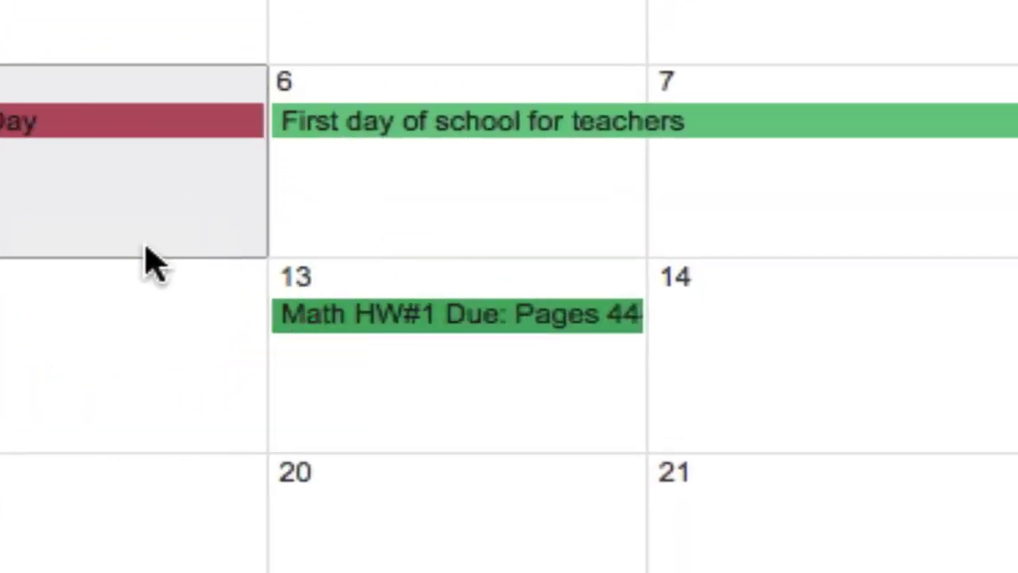
pyautogui.click(372, 342)
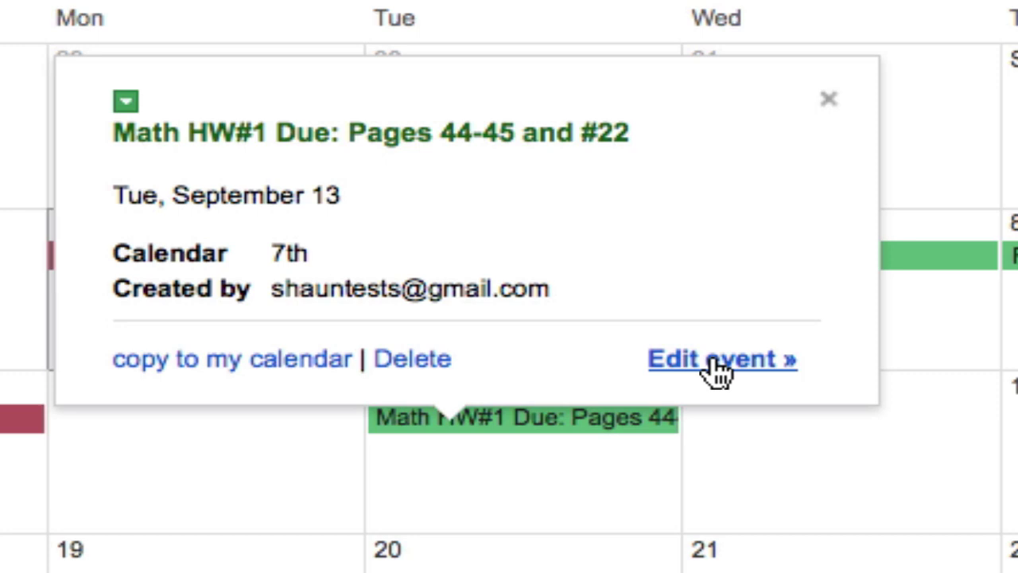
# Start an event on Wednesday, September 14 titled "Math After School Help" in the 7th Grade Salk calendar.
pyautogui.click(780, 454)
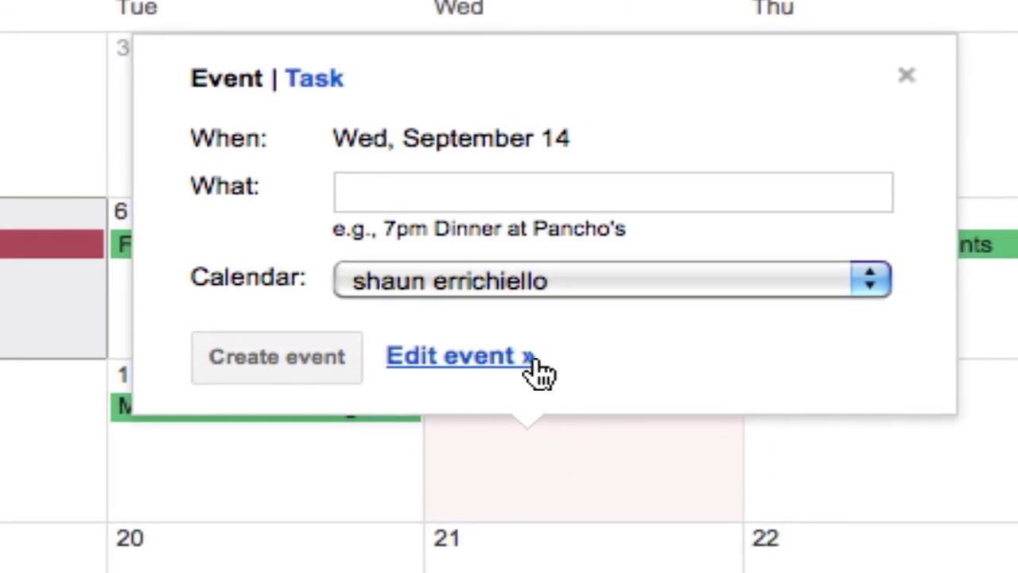
pyautogui.write('Math ')
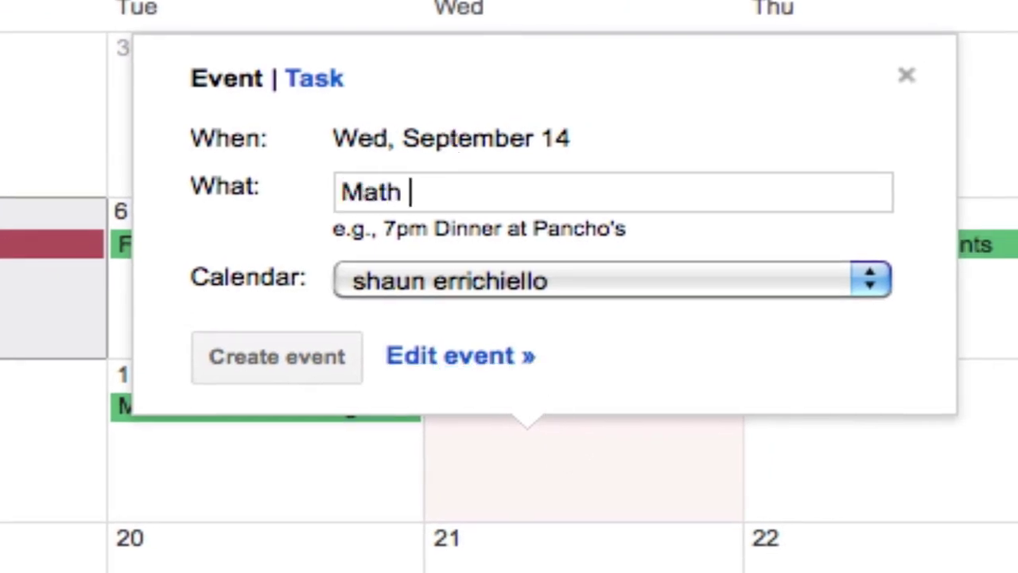
pyautogui.write('After School Help')
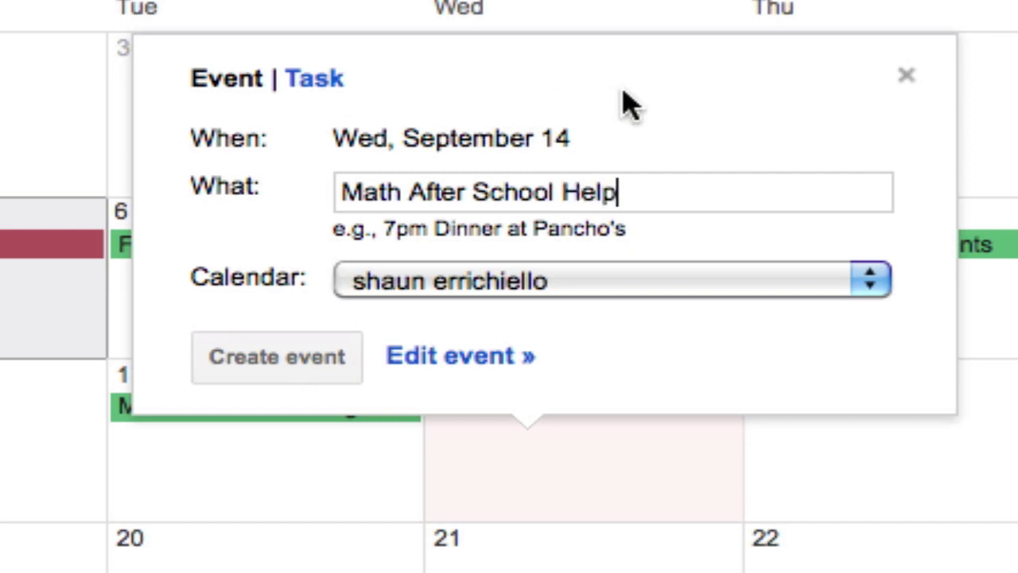
pyautogui.click(483, 288)
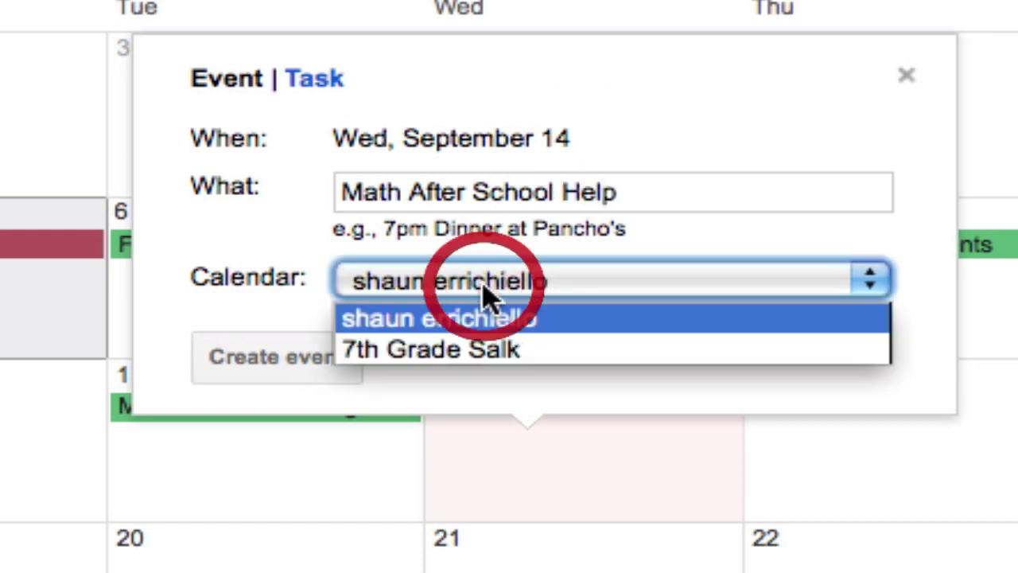
pyautogui.click(462, 348)
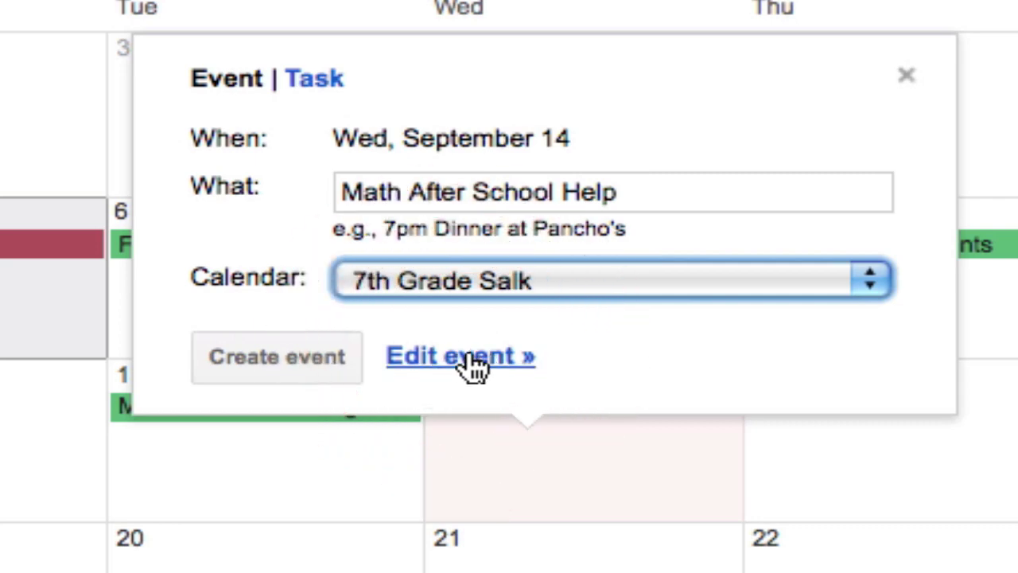
# Open the full editor for the after-school help event, turn off All day and set its start time to 11:00am.
pyautogui.click(468, 358)
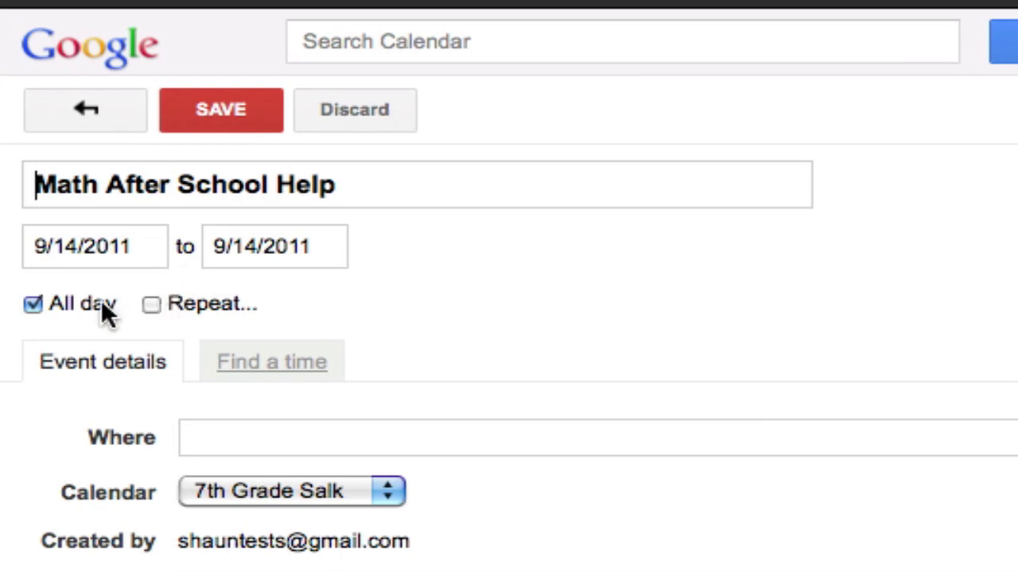
pyautogui.click(42, 304)
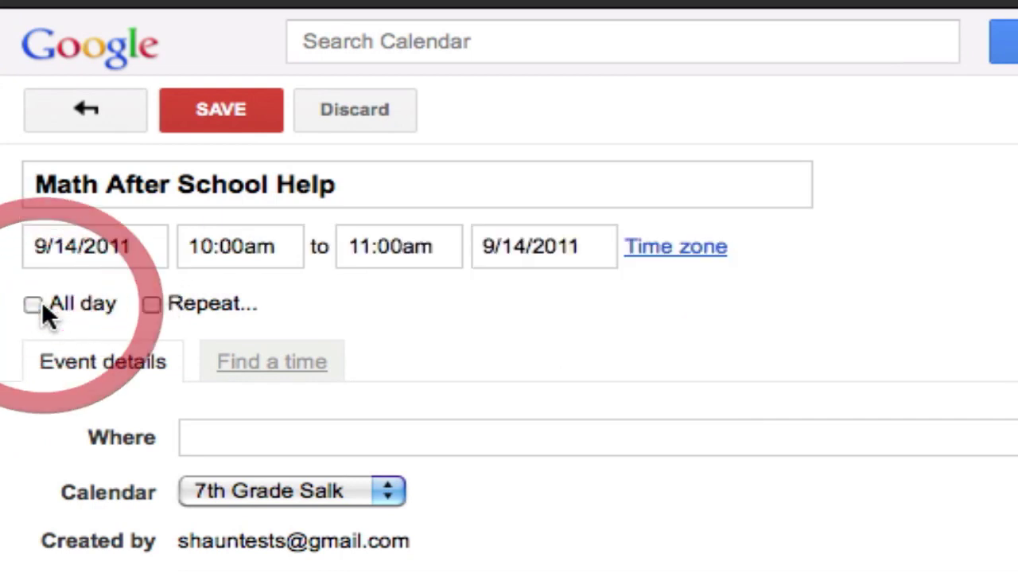
pyautogui.click(277, 247)
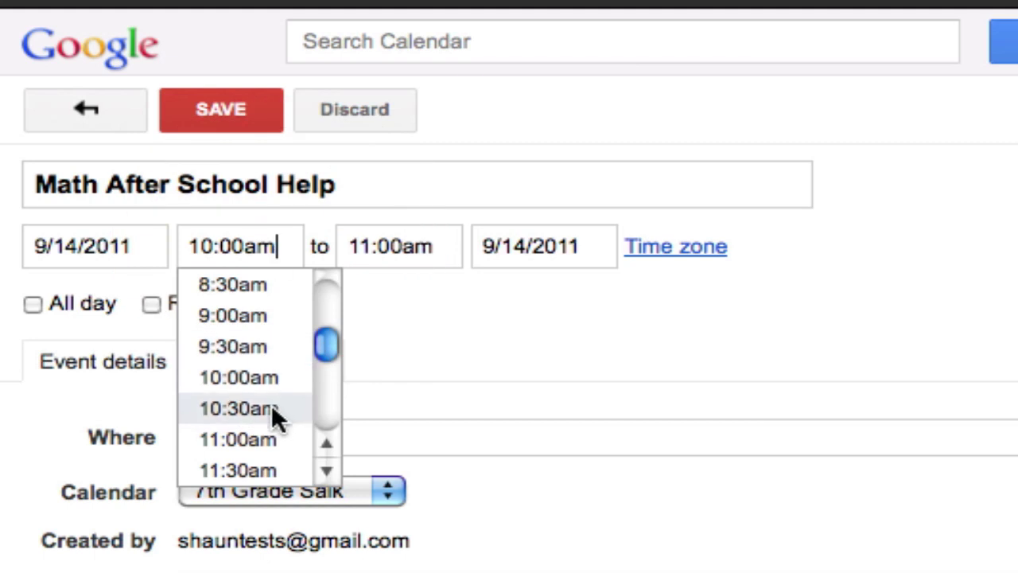
pyautogui.click(204, 436)
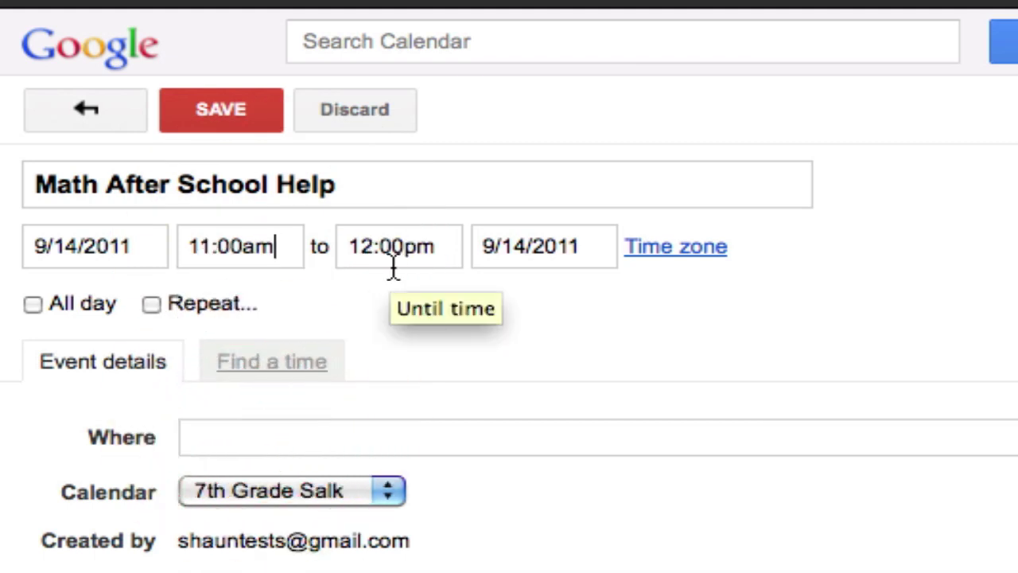
# Make the after-school help event repeat weekly on Wednesday, ending on 3/7/2012.
pyautogui.click(151, 305)
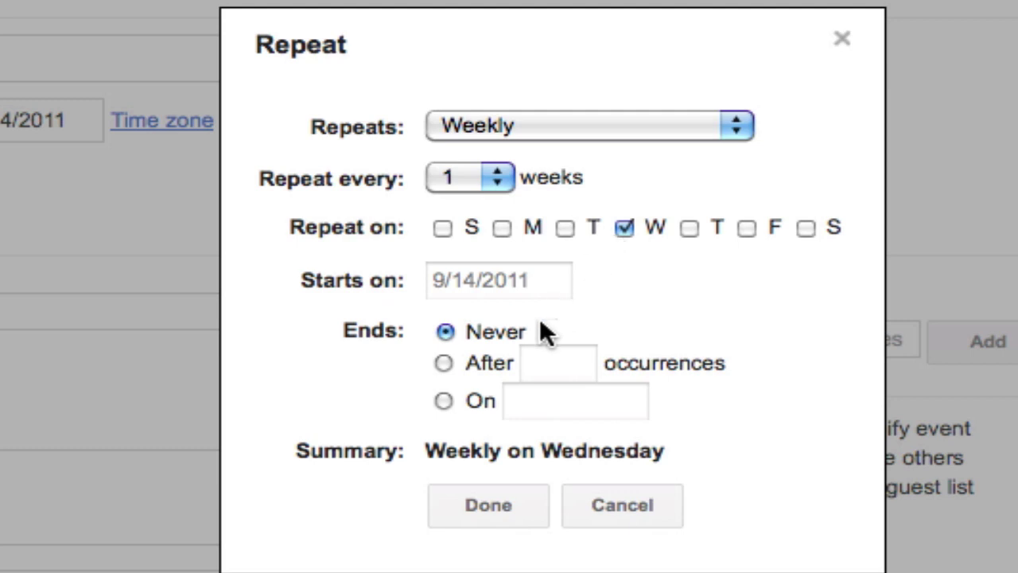
pyautogui.click(470, 398)
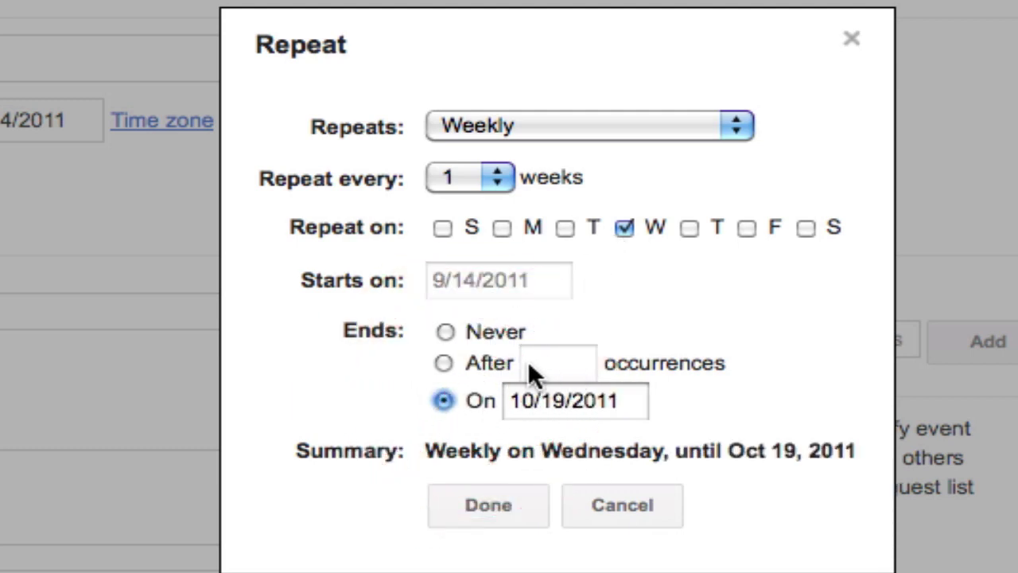
pyautogui.click(486, 364)
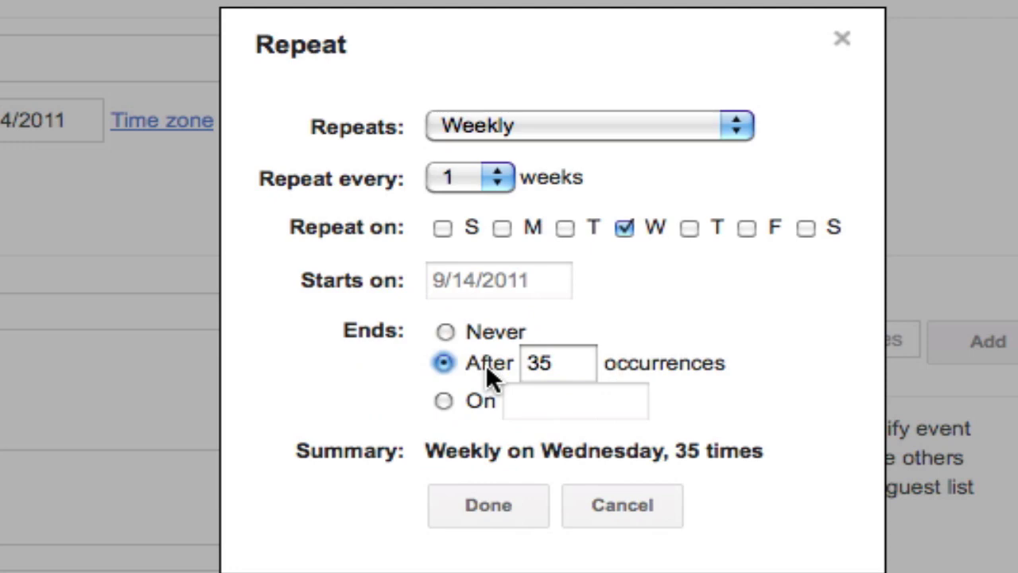
pyautogui.click(477, 402)
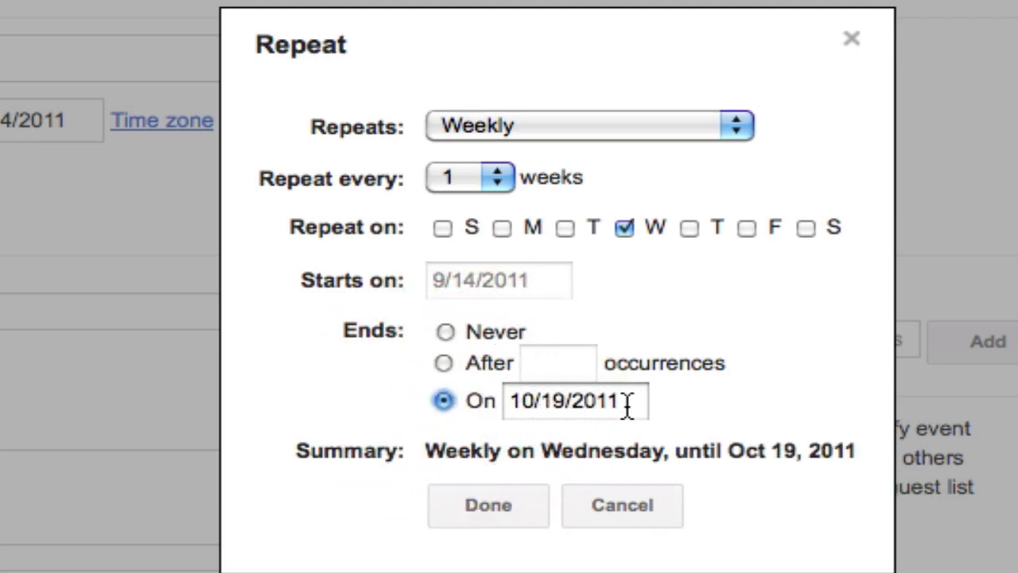
pyautogui.click(513, 402)
pyautogui.click(742, 437)
pyautogui.click(742, 438)
pyautogui.click(742, 438)
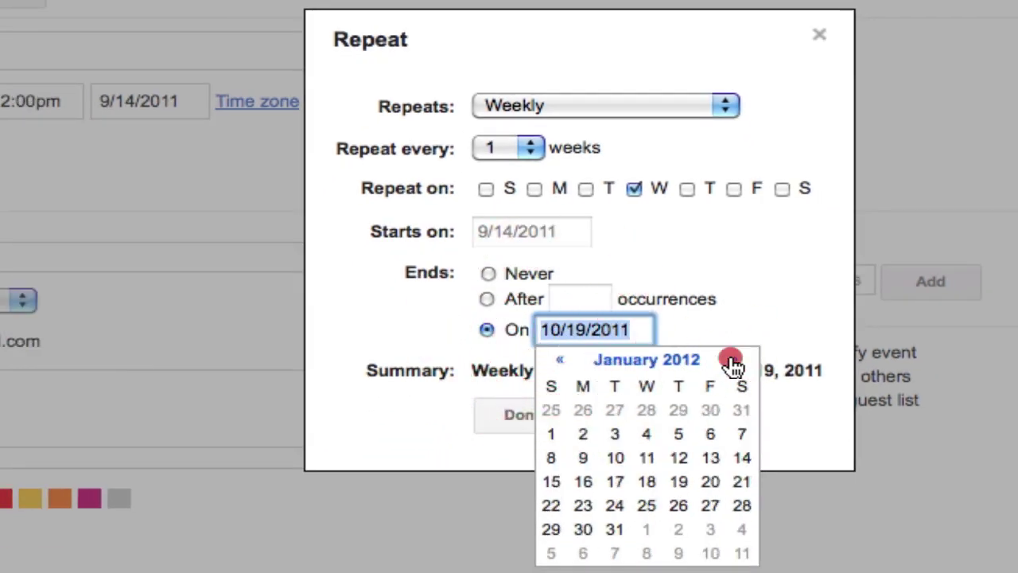
pyautogui.click(732, 362)
pyautogui.click(733, 362)
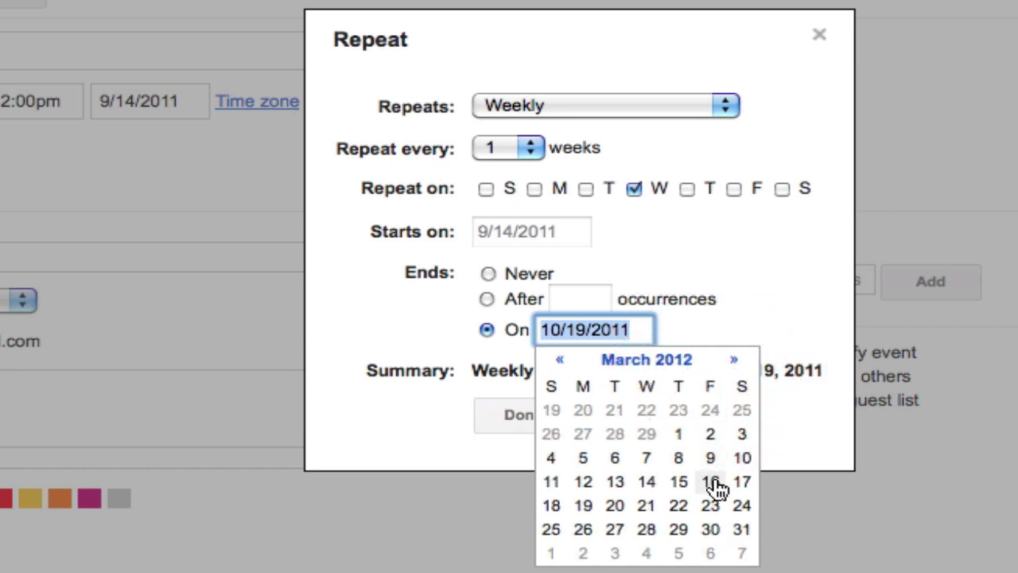
pyautogui.click(646, 456)
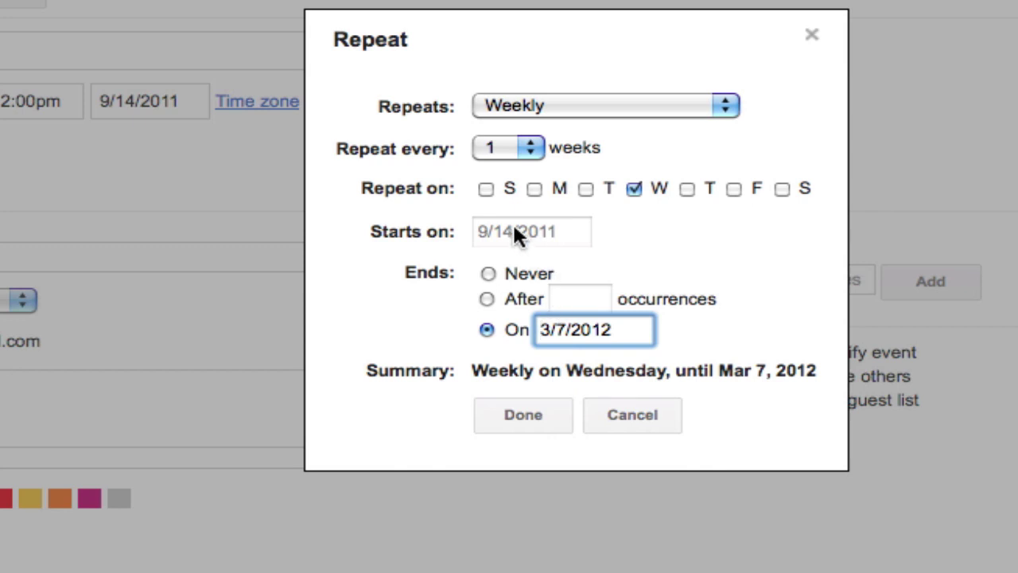
# Check the available weekly intervals and repeat frequencies, keep weekly every 1 week, and apply the repeat settings.
pyautogui.click(530, 148)
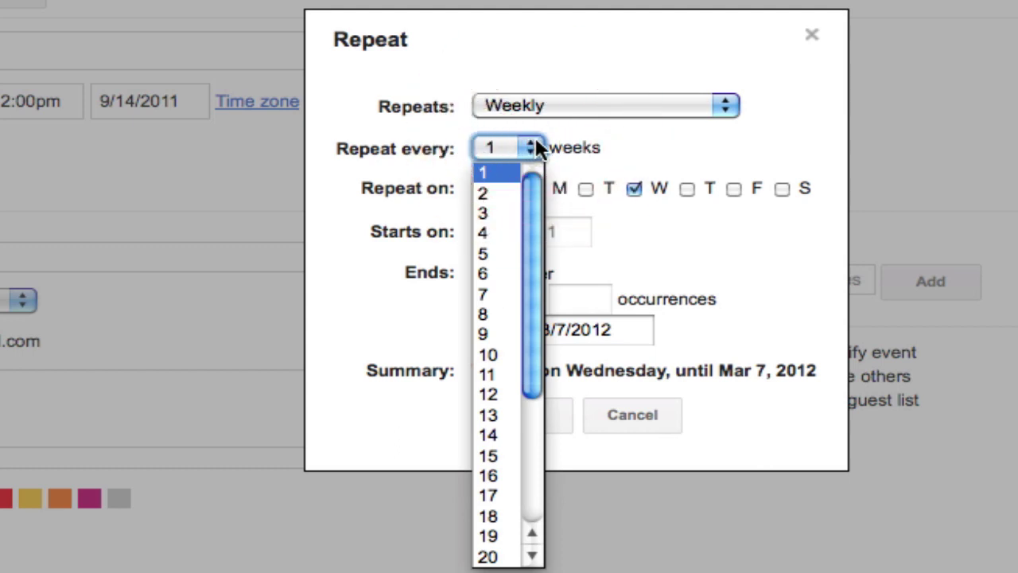
pyautogui.click(652, 138)
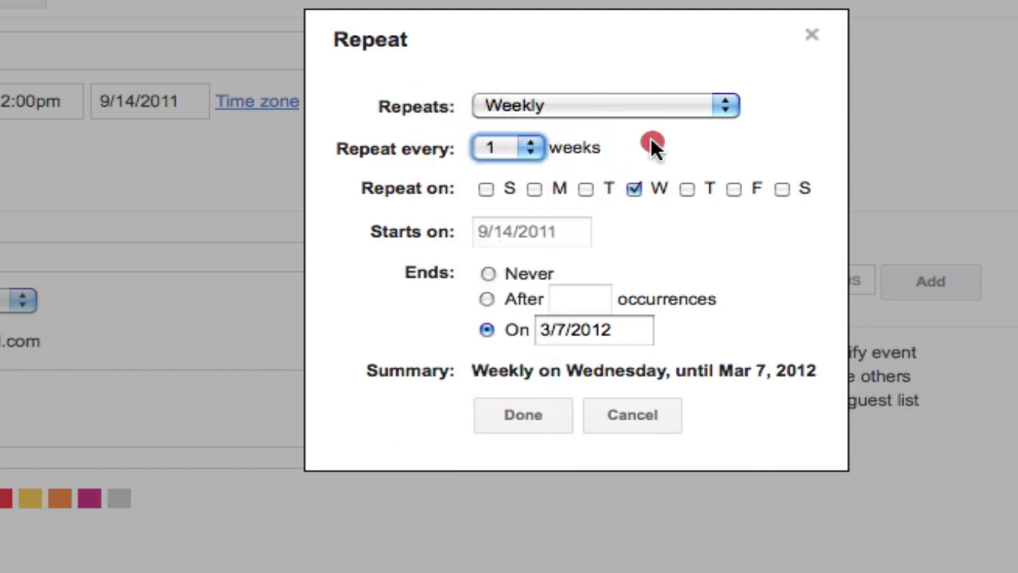
pyautogui.click(666, 107)
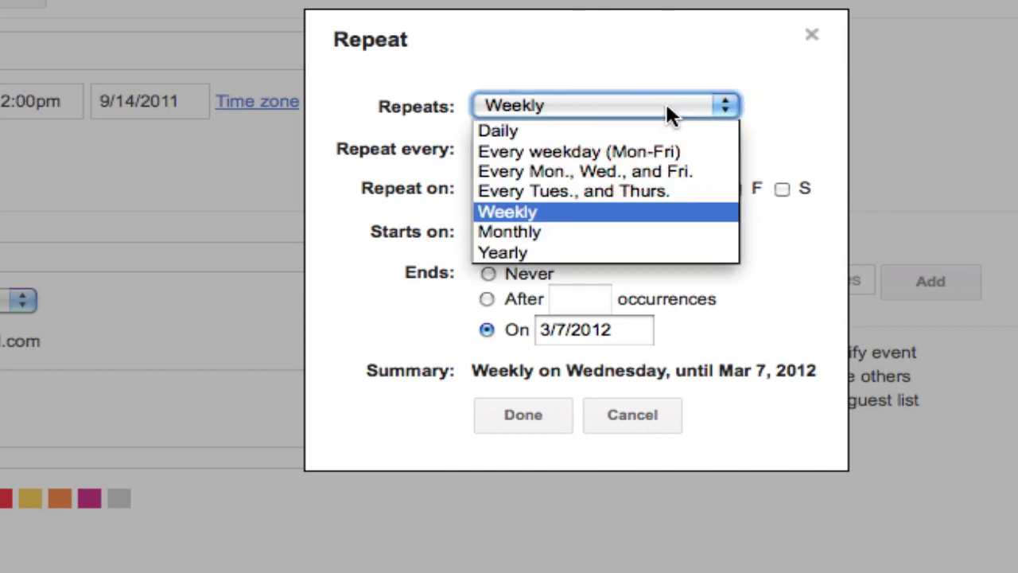
pyautogui.click(667, 111)
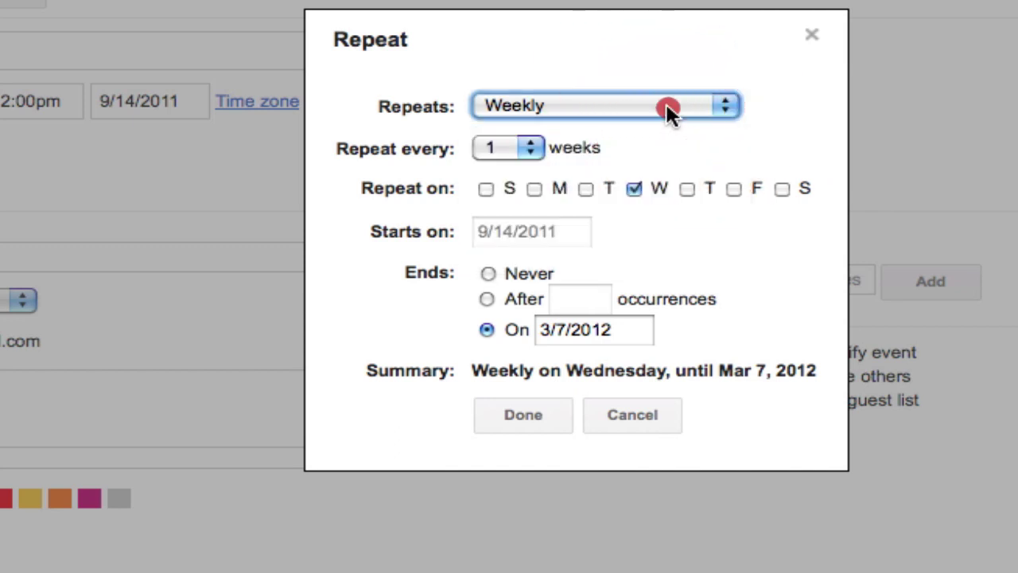
pyautogui.click(546, 423)
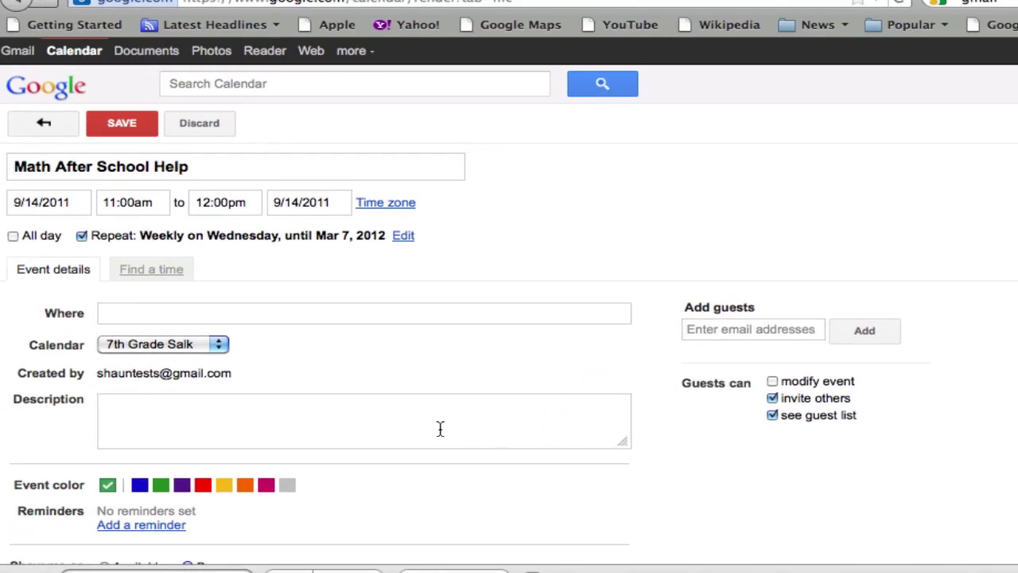
# Enter the event description "Meeting during school to get some math practice".
pyautogui.click(440, 429)
pyautogui.write('Meeting a')
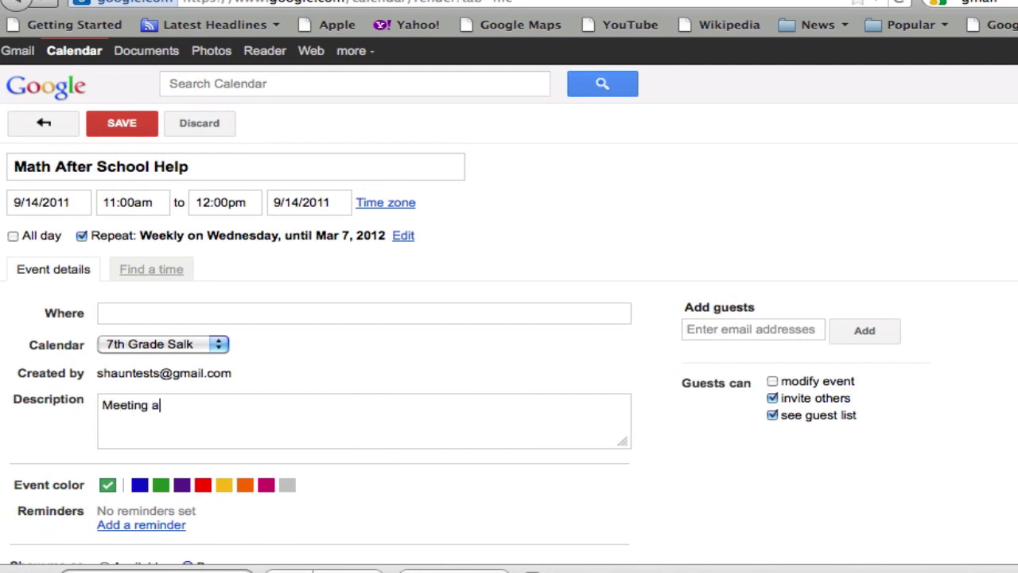
pyautogui.write('fter school')
pyautogui.press('BackSpace')
pyautogui.press('BackSpace')
pyautogui.press('BackSpace')
pyautogui.press('BackSpace')
pyautogui.press('BackSpace')
pyautogui.press('BackSpace')
pyautogui.press('BackSpace')
pyautogui.press('BackSpace')
pyautogui.press('BackSpace')
pyautogui.press('BackSpace')
pyautogui.press('BackSpace')
pyautogui.press('BackSpace')
pyautogui.write('during school to get some ')
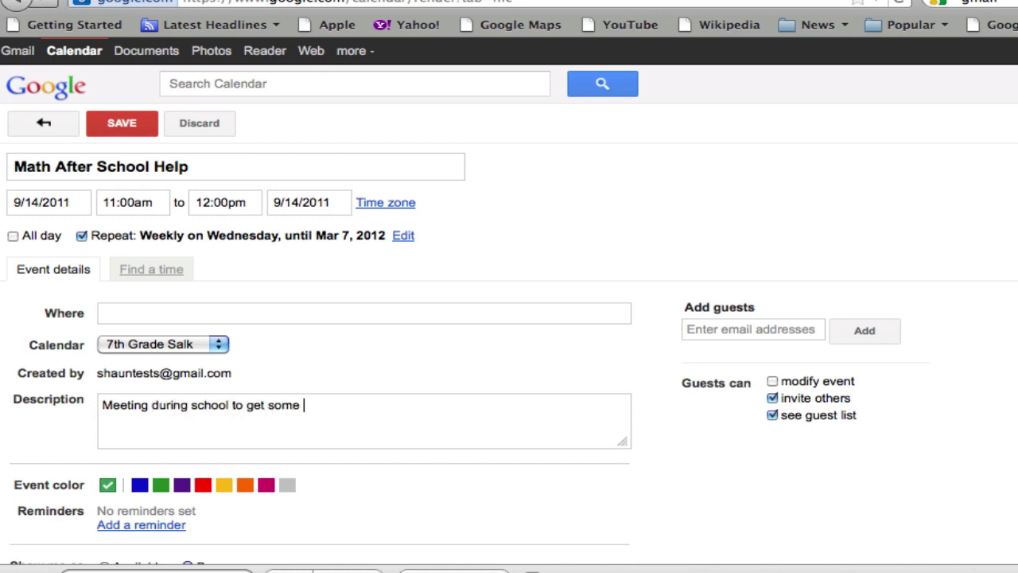
pyautogui.write('math practice')
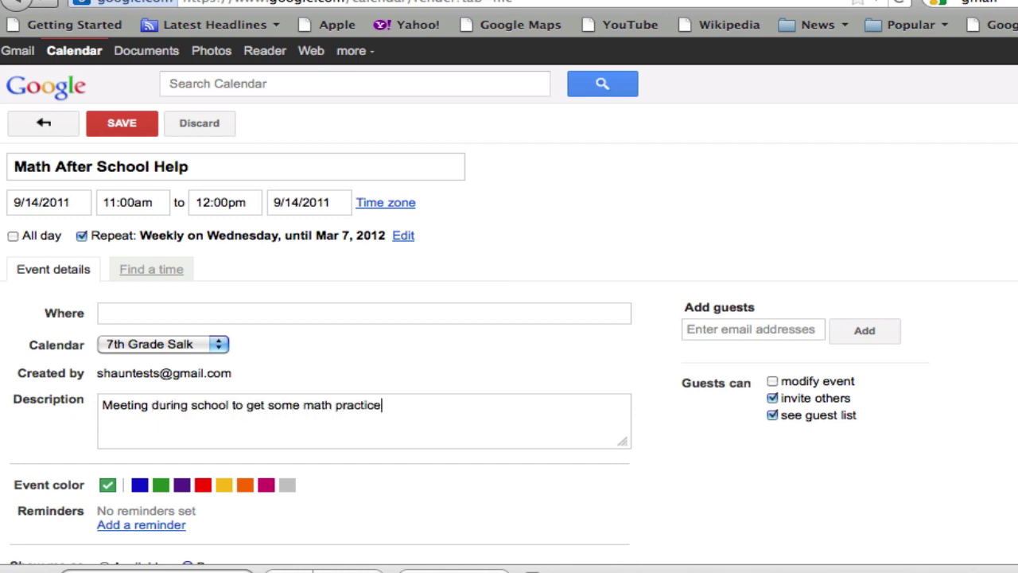
# Set the after-school help event's location to the teacher's class.
pyautogui.click(282, 316)
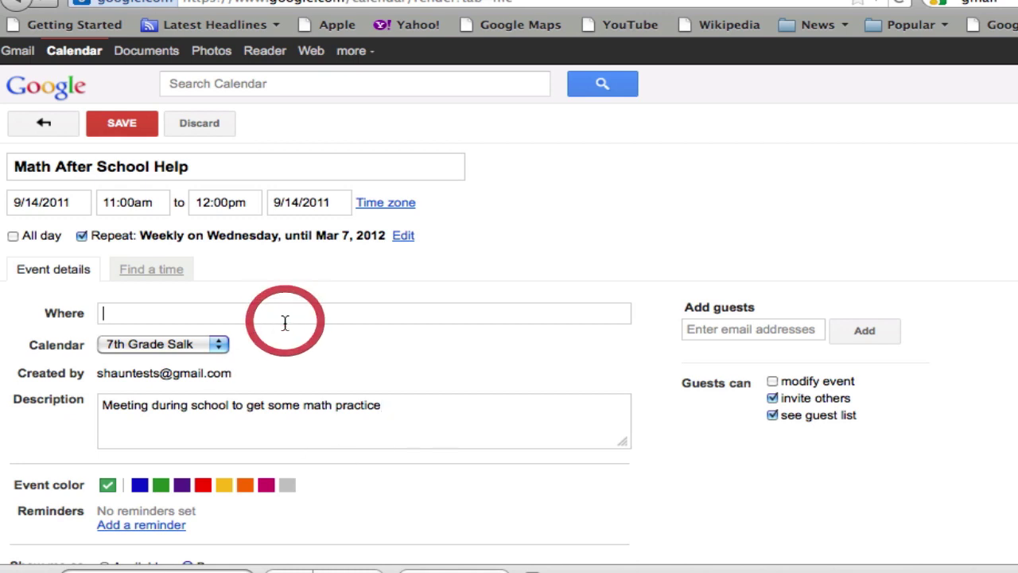
pyautogui.write("Shaun's Room")
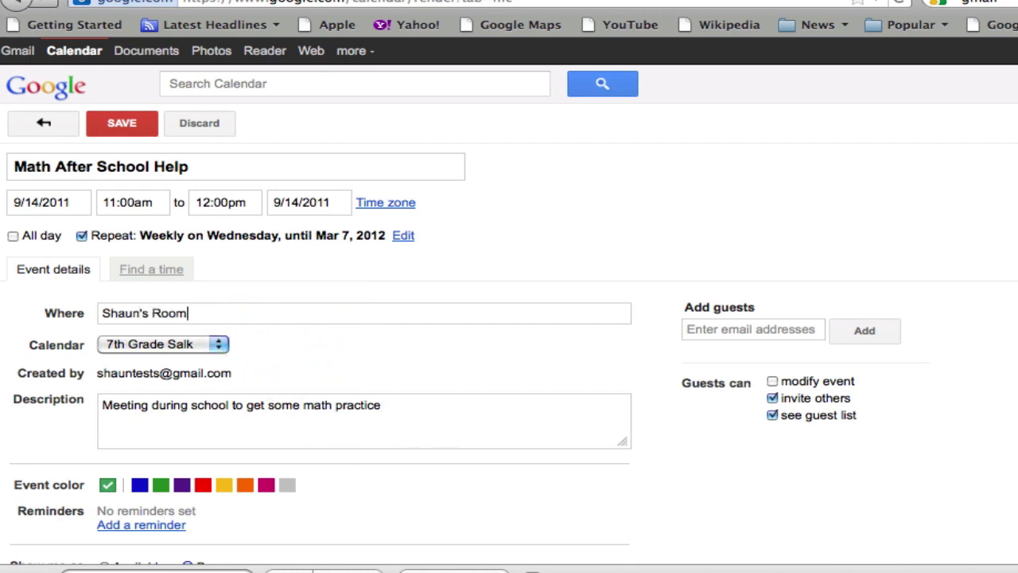
pyautogui.press('BackSpace')
pyautogui.press('BackSpace')
pyautogui.press('BackSpace')
pyautogui.write('Class')
# Look over the remaining event options without adding guests, and save the after-school help event.
pyautogui.scroll(-3, 357, 349)
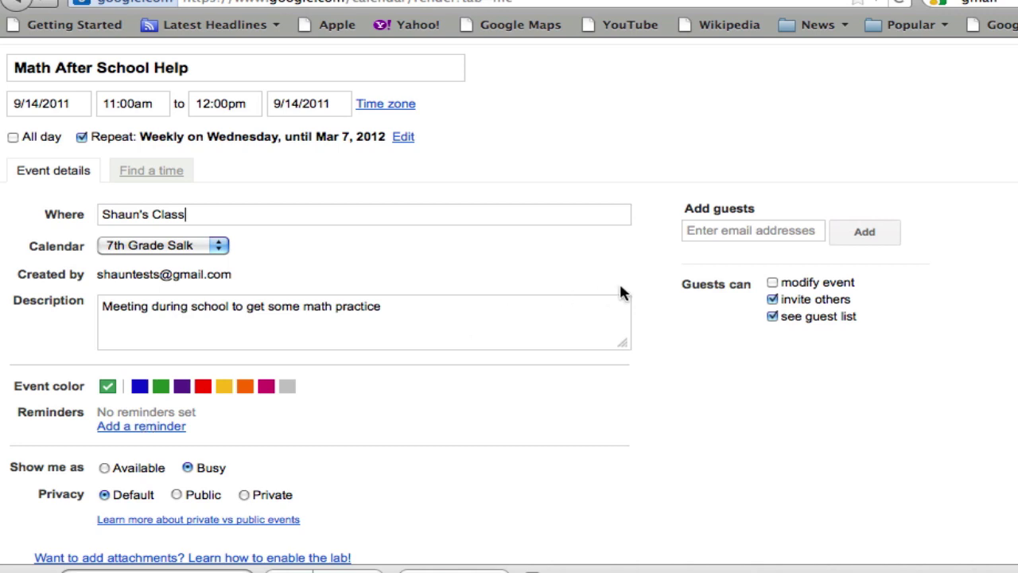
pyautogui.click(714, 234)
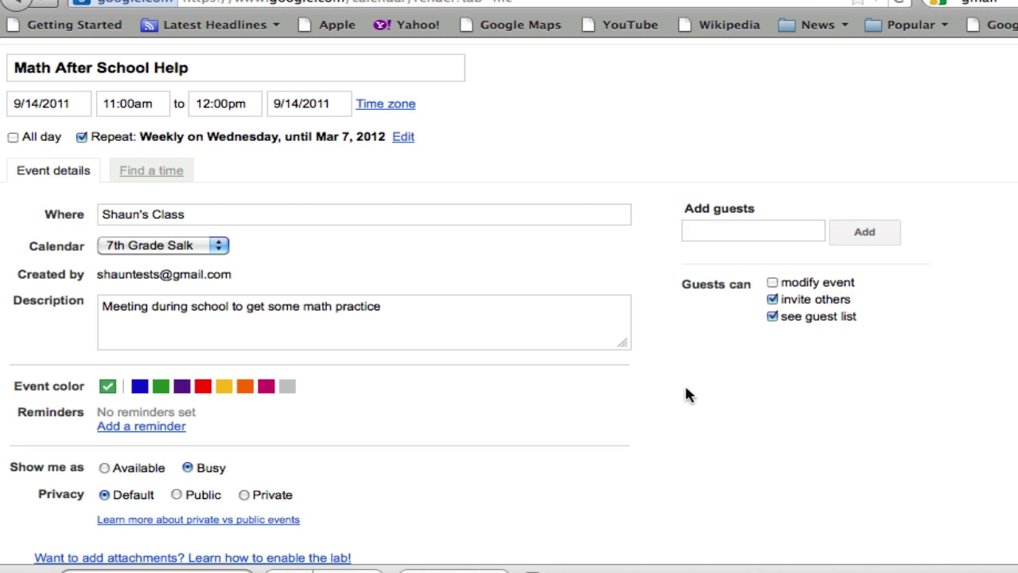
pyautogui.scroll(3, 684, 383)
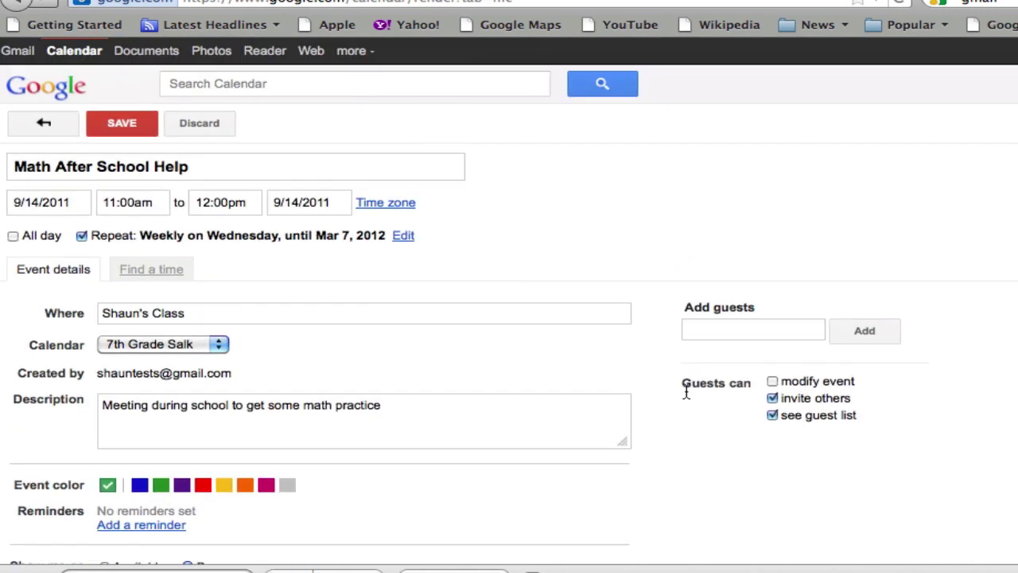
pyautogui.click(127, 125)
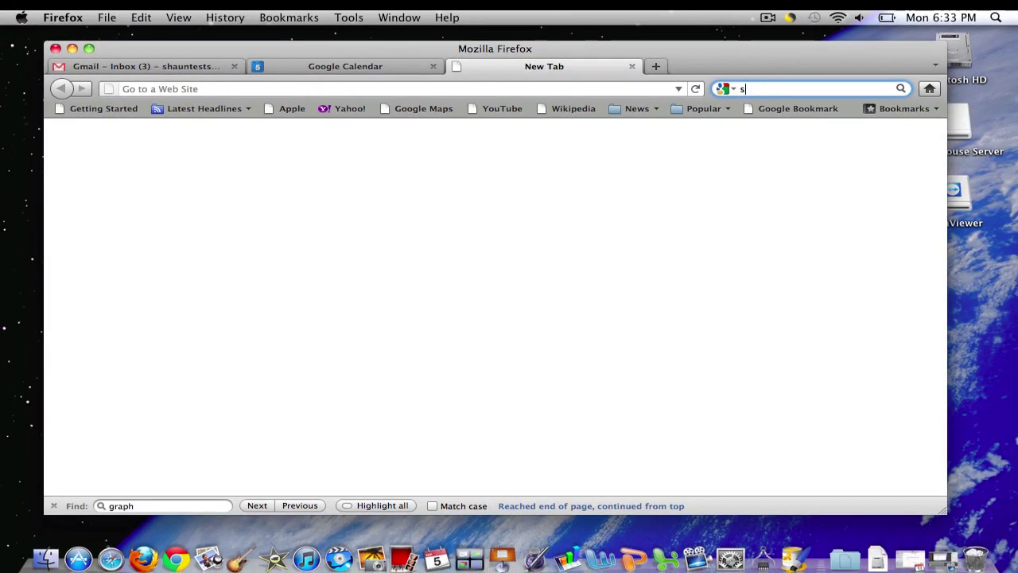
# Search the web for "shaunteaches" in a new tab and open the Google Sites class website.
pyautogui.write('teaches')
pyautogui.press('Return')
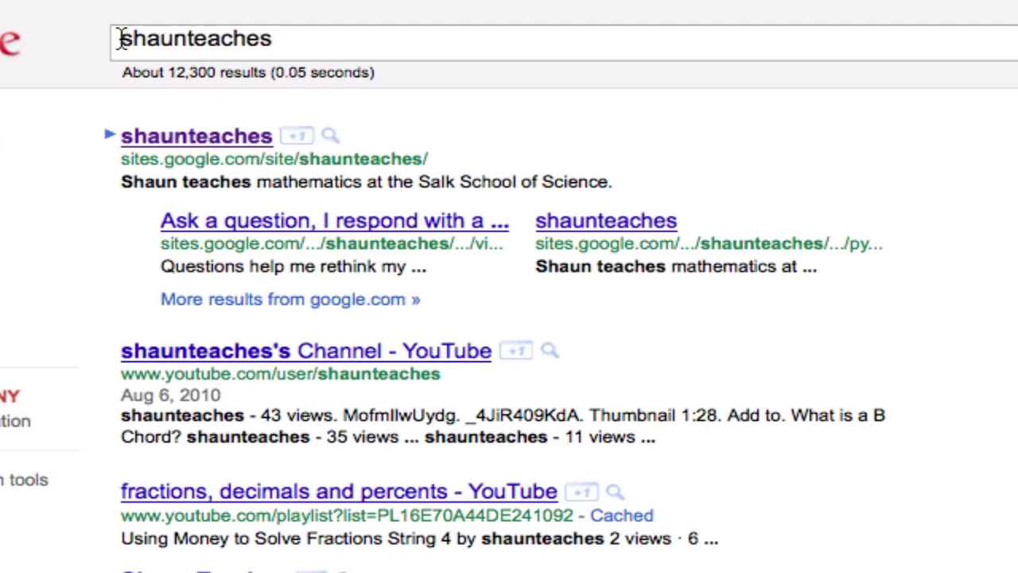
pyautogui.moveTo(120, 37); pyautogui.dragTo(307, 40)
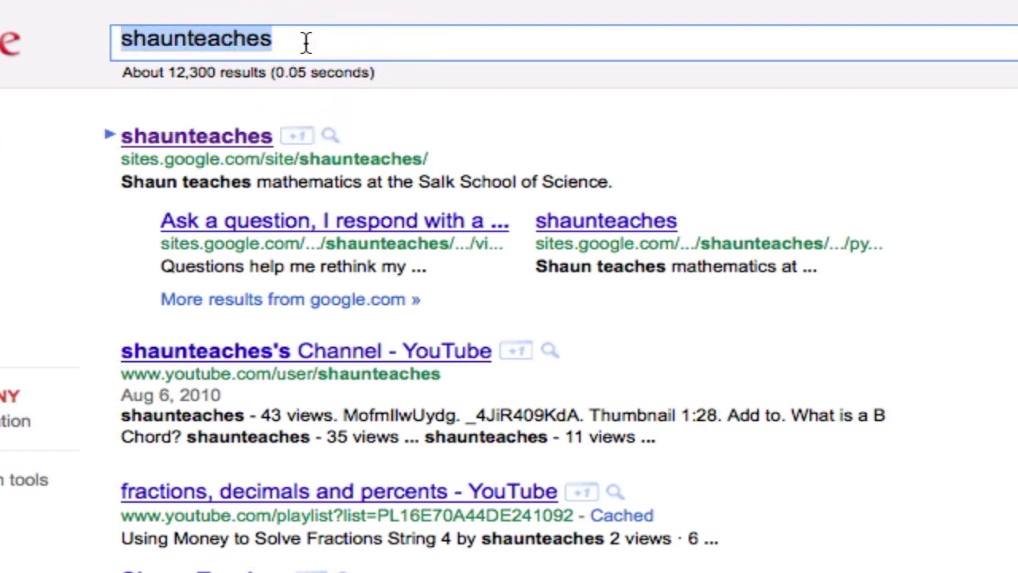
pyautogui.click(233, 139)
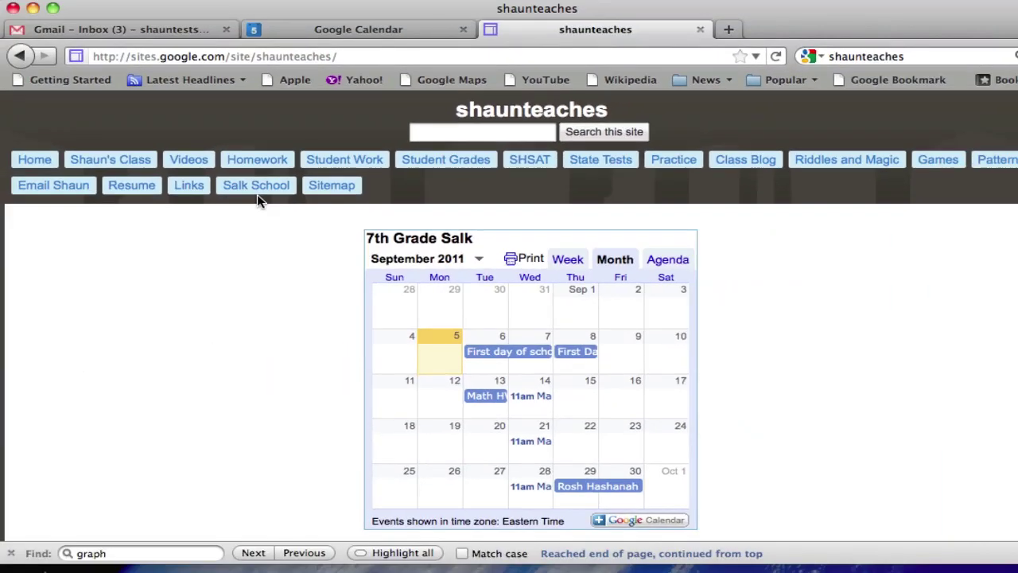
# View the details of the September 28 after-school help and September 13 homework events in the site's embedded calendar.
pyautogui.click(516, 487)
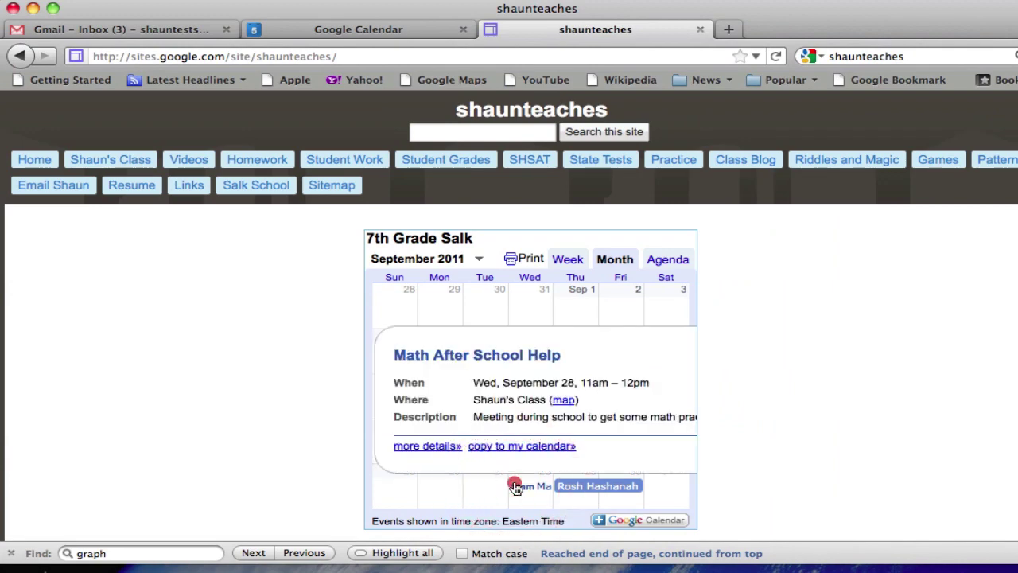
pyautogui.click(516, 487)
pyautogui.click(834, 412)
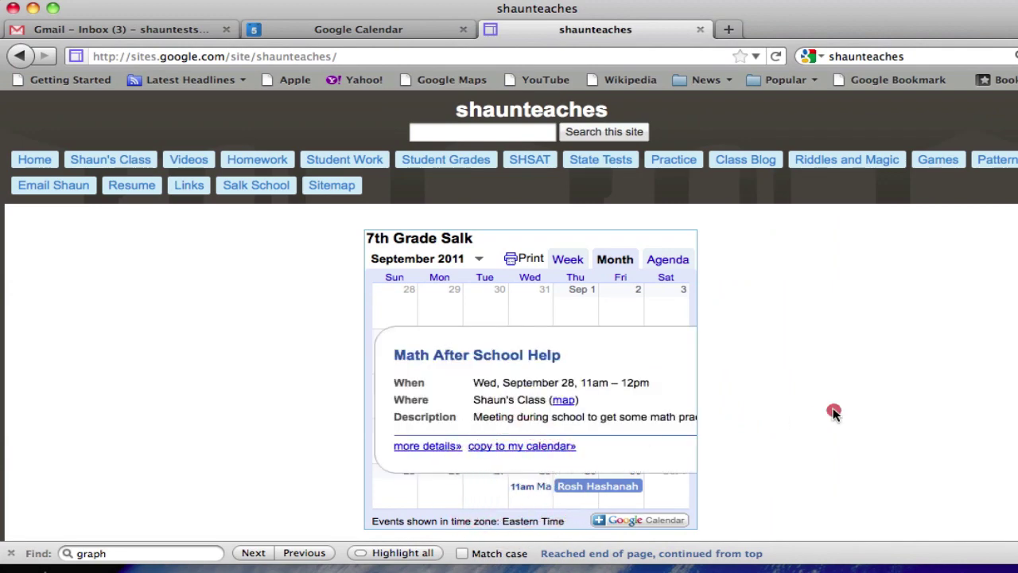
pyautogui.click(597, 311)
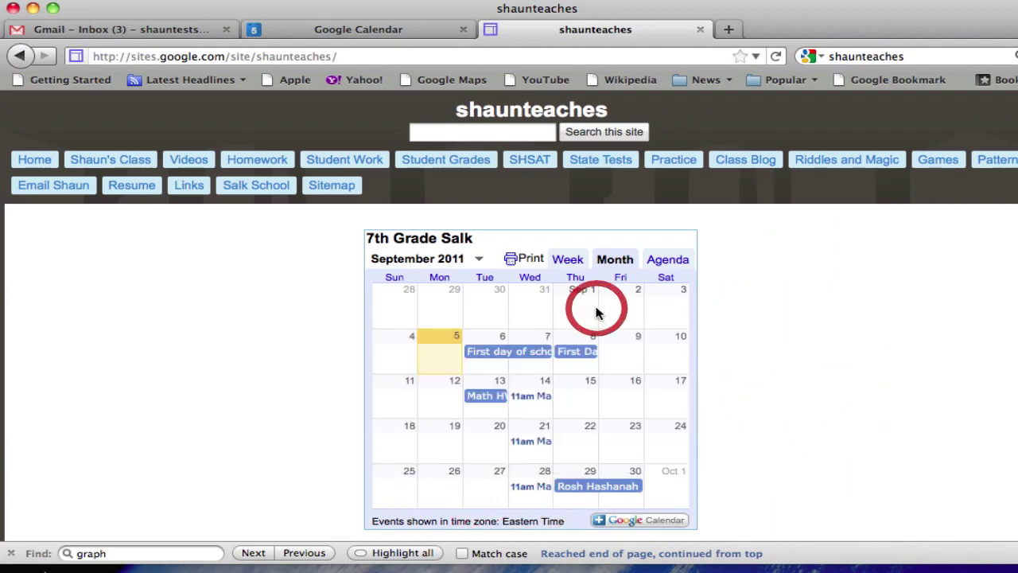
pyautogui.click(491, 396)
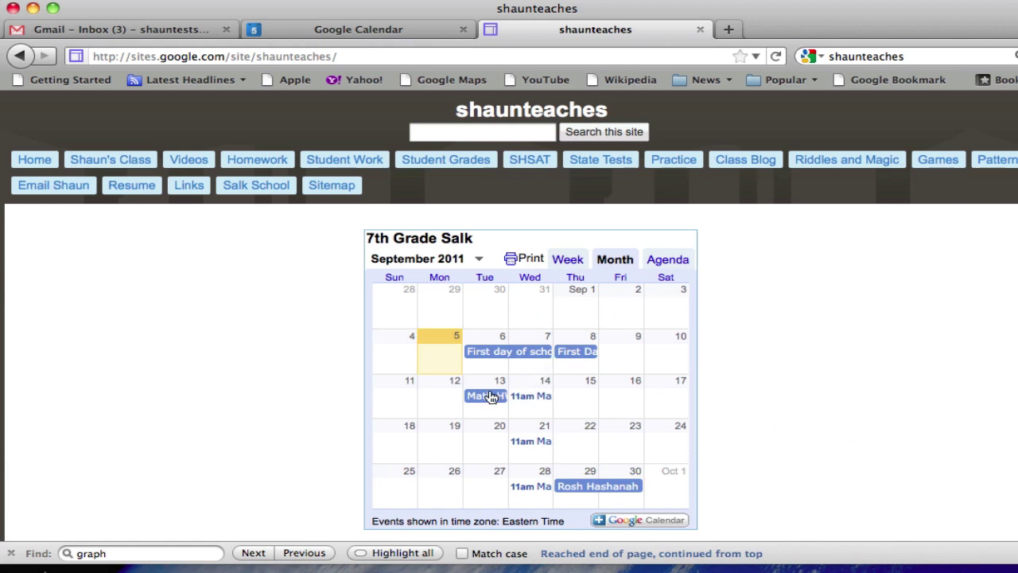
pyautogui.click(491, 397)
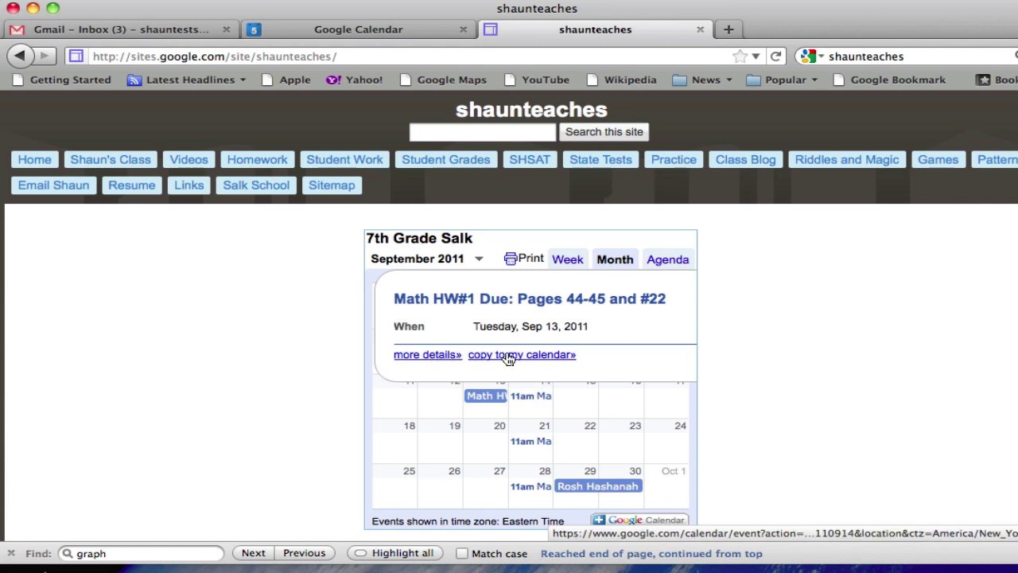
# View the embedded 7th Grade Salk calendar by week and as an agenda, and look through its upcoming events.
pyautogui.click(567, 259)
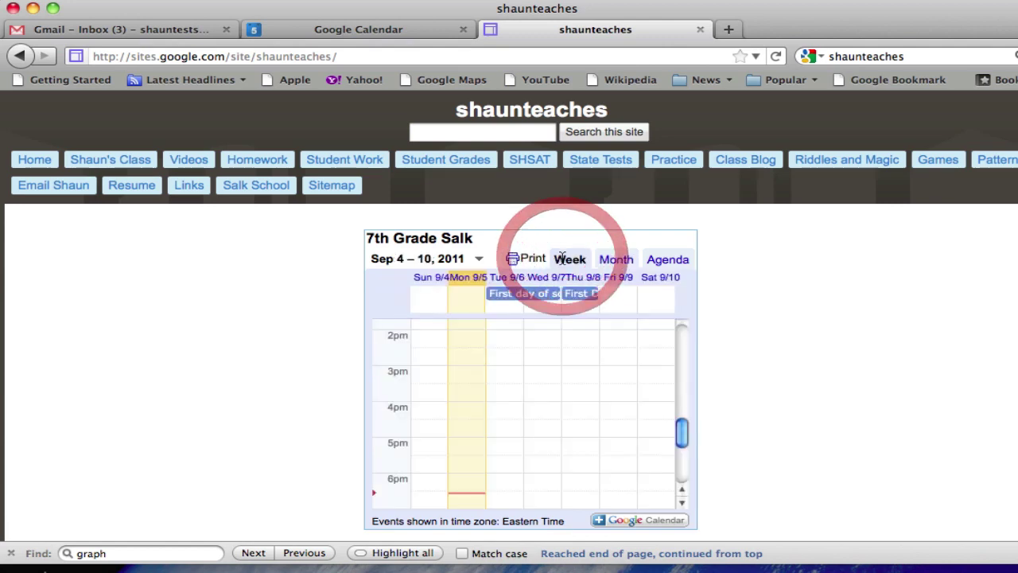
pyautogui.click(664, 259)
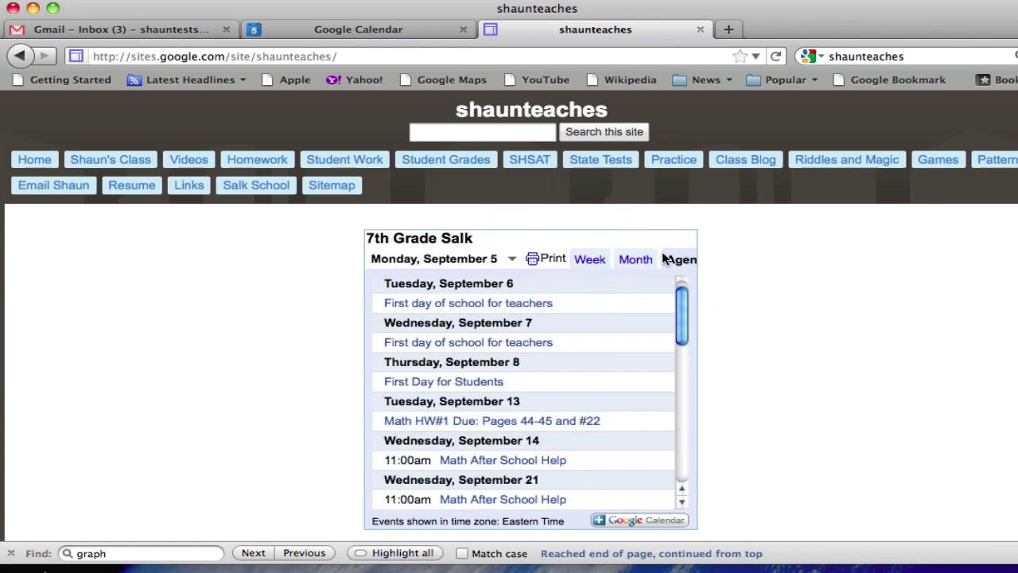
pyautogui.scroll(-5, 636, 342)
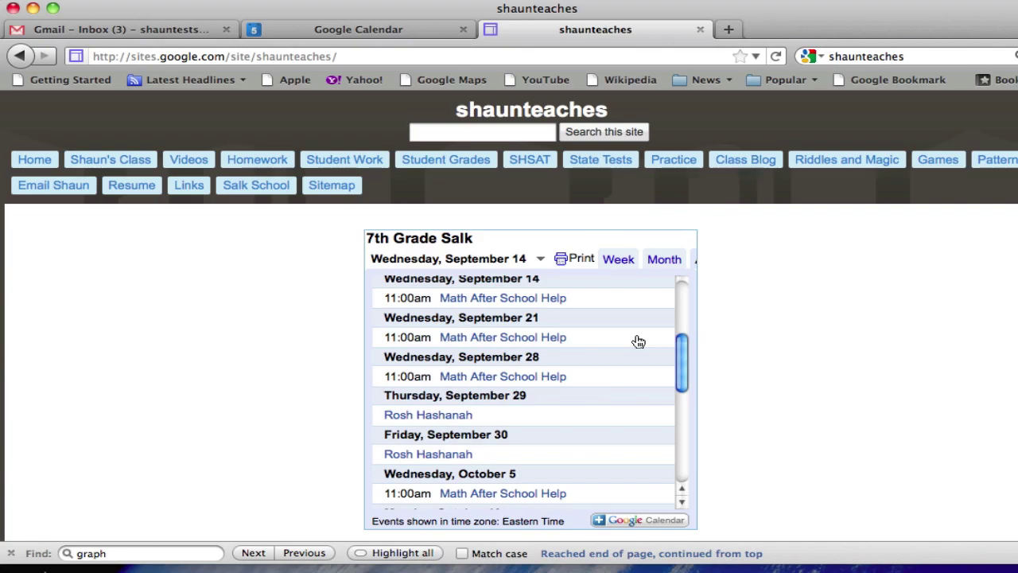